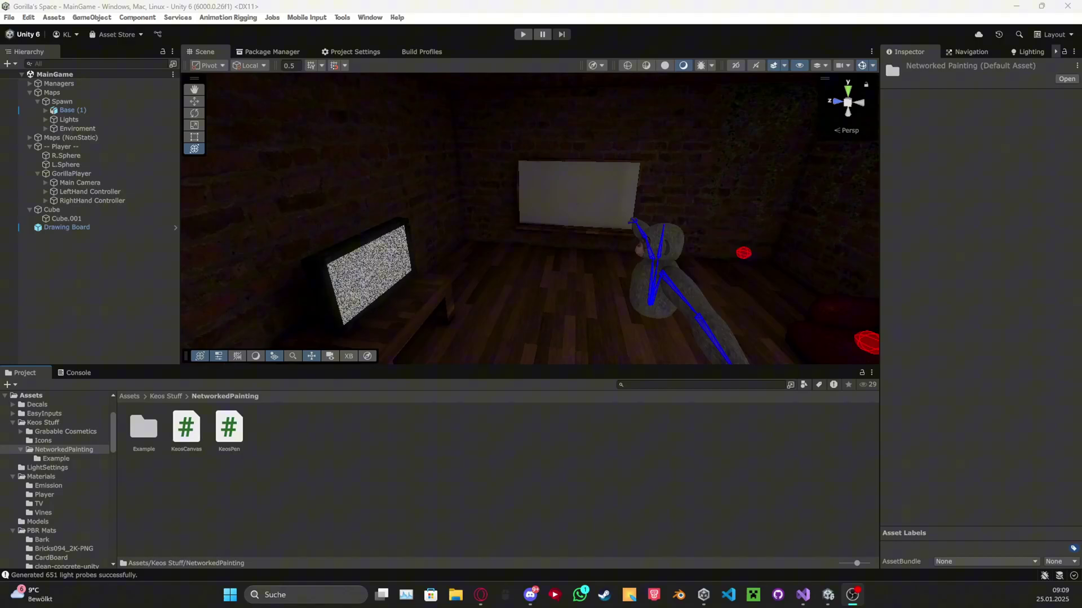
key("f")
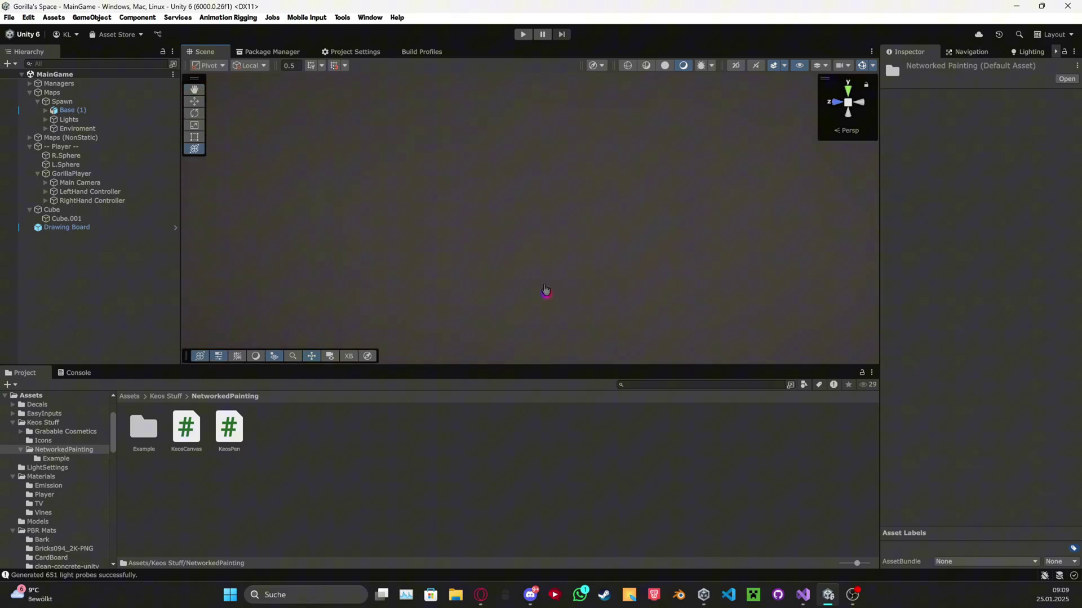
mouse_move(546, 289)
right_mouse_down()
mouse_move(703, 270)
mouse_move(502, 261)
mouse_move(559, 258)
mouse_move(632, 203)
mouse_move(401, 204)
mouse_move(411, 211)
mouse_move(505, 166)
mouse_move(519, 188)
mouse_move(552, 201)
right_mouse_up()
Switch to Discord and open the networked-drawing-canvas-optimised channel through its post in the all-scripts forum.
left_click(531, 595)
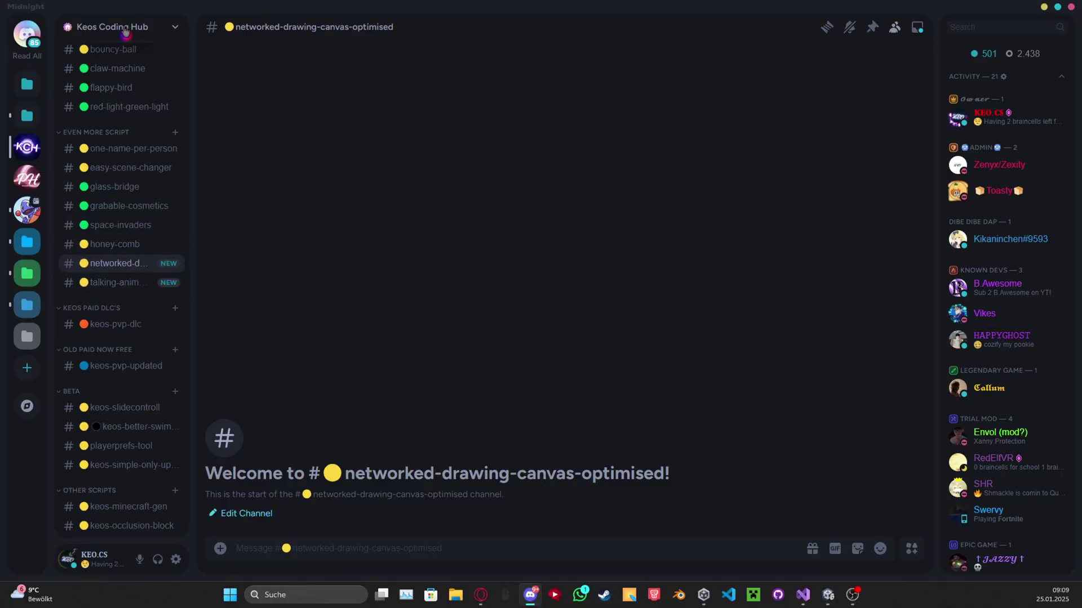
left_click(120, 51)
scroll(130, 168, "up", 7)
scroll(112, 329, "down", 2)
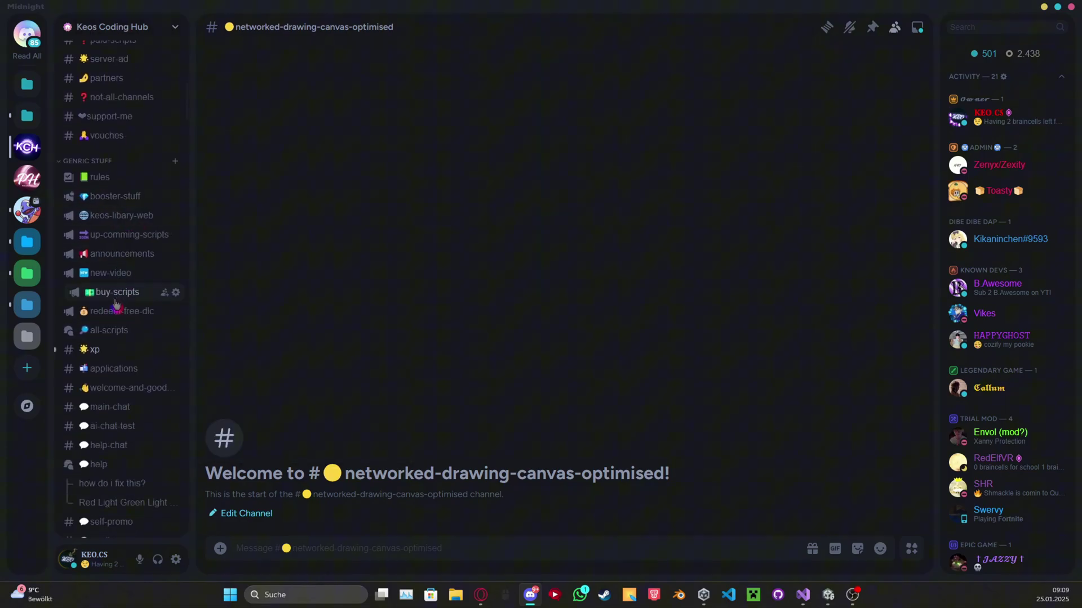
left_click(112, 331)
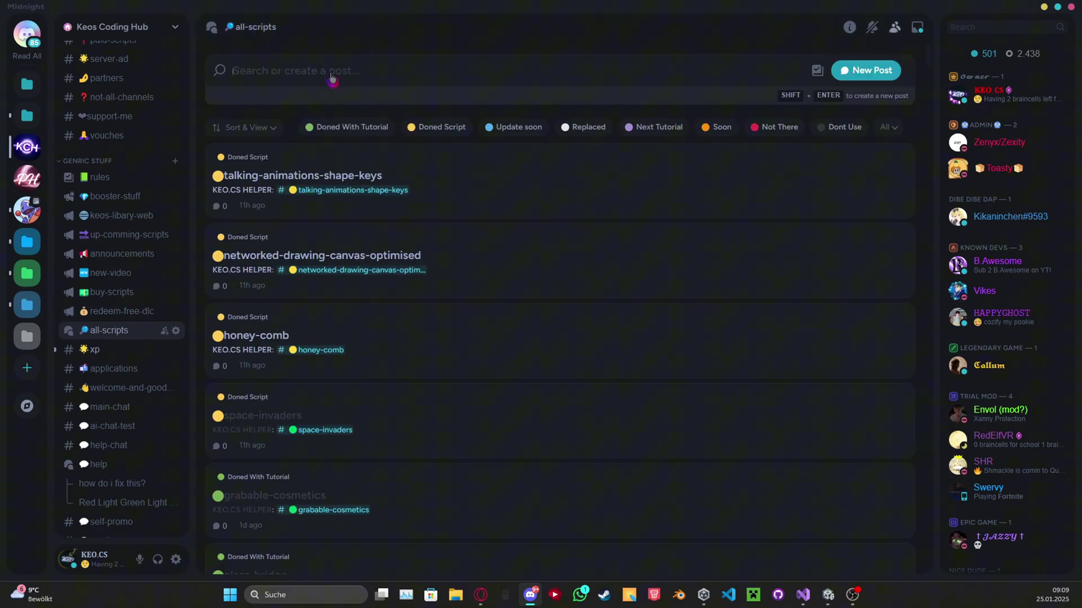
left_click(491, 273)
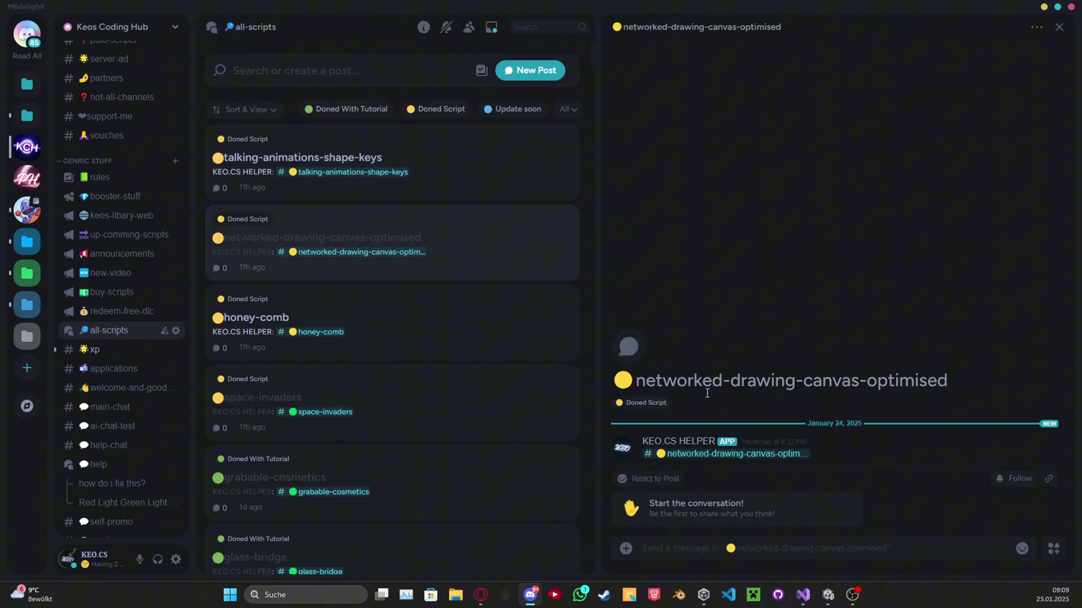
left_click(674, 455)
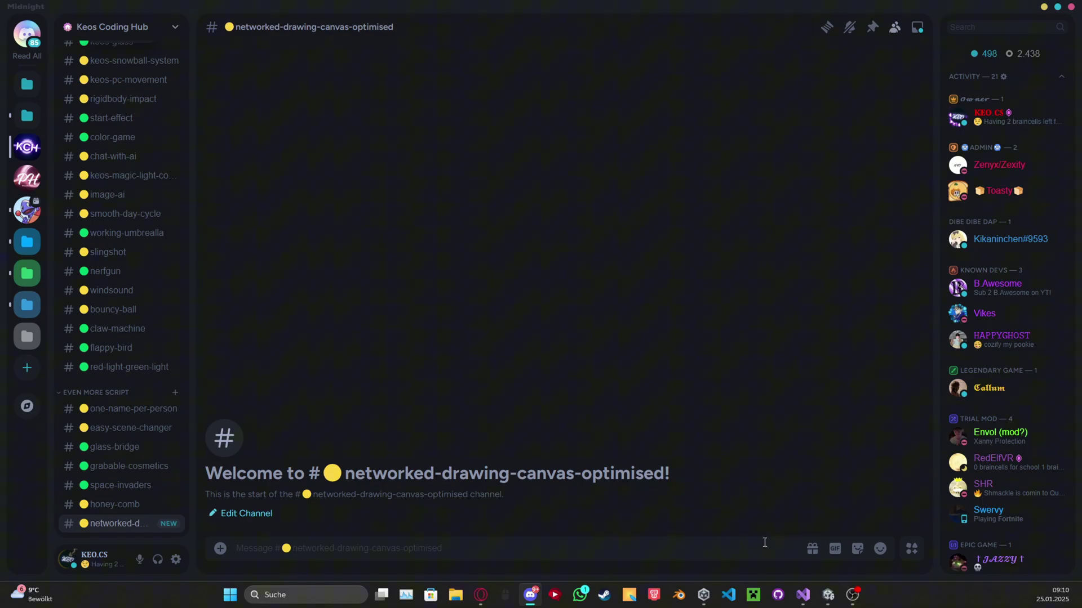
Return to Unity and open the Example folder inside NetworkedPainting.
left_click(828, 594)
mouse_move(451, 244)
right_mouse_down()
mouse_move(504, 191)
mouse_move(449, 181)
mouse_move(355, 241)
right_mouse_up()
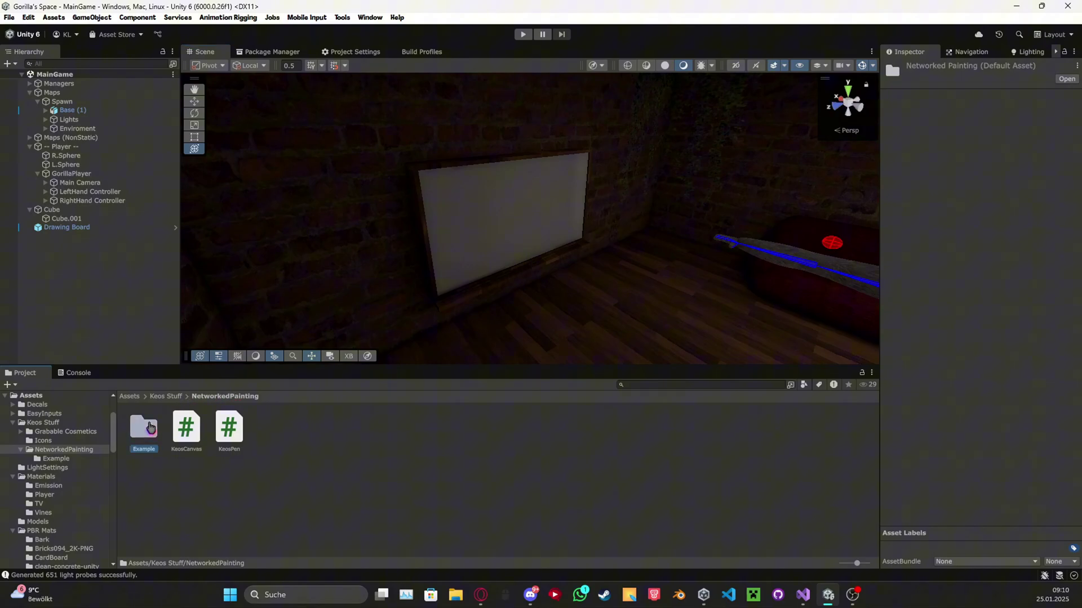
double_click(151, 426)
right_click_drag(379, 285, 296, 273)
right_click_drag(507, 286, 407, 270)
Try placing another Drawing Board prefab over the board on the wall, and undo the placement.
mouse_move(240, 417)
left_mouse_down()
mouse_move(411, 205)
mouse_move(579, 174)
mouse_move(524, 220)
left_mouse_up()
scroll(968, 217, "down", 3)
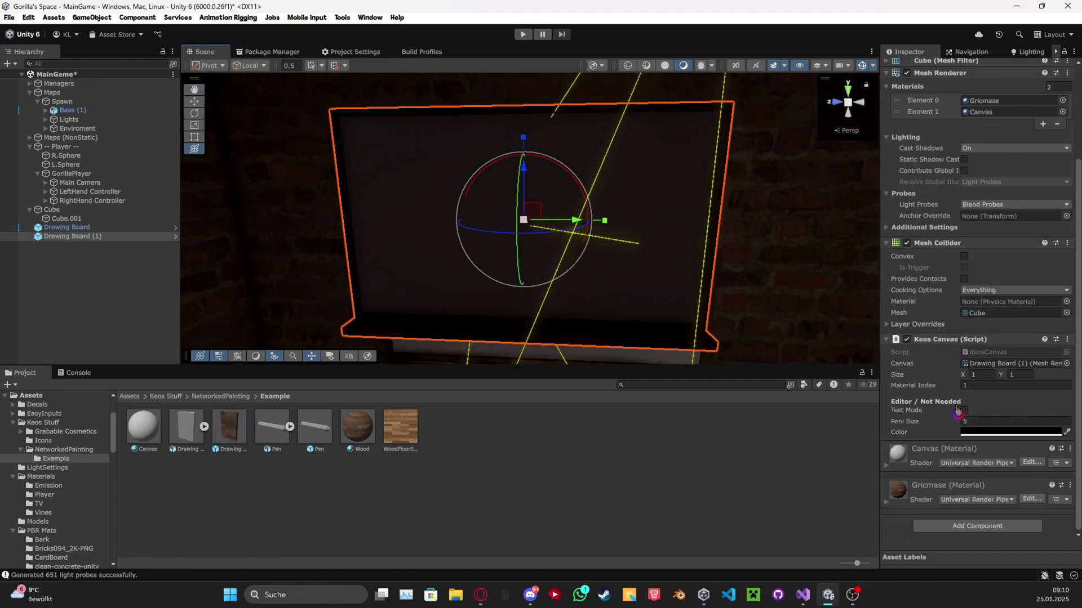
key("ctrl+z")
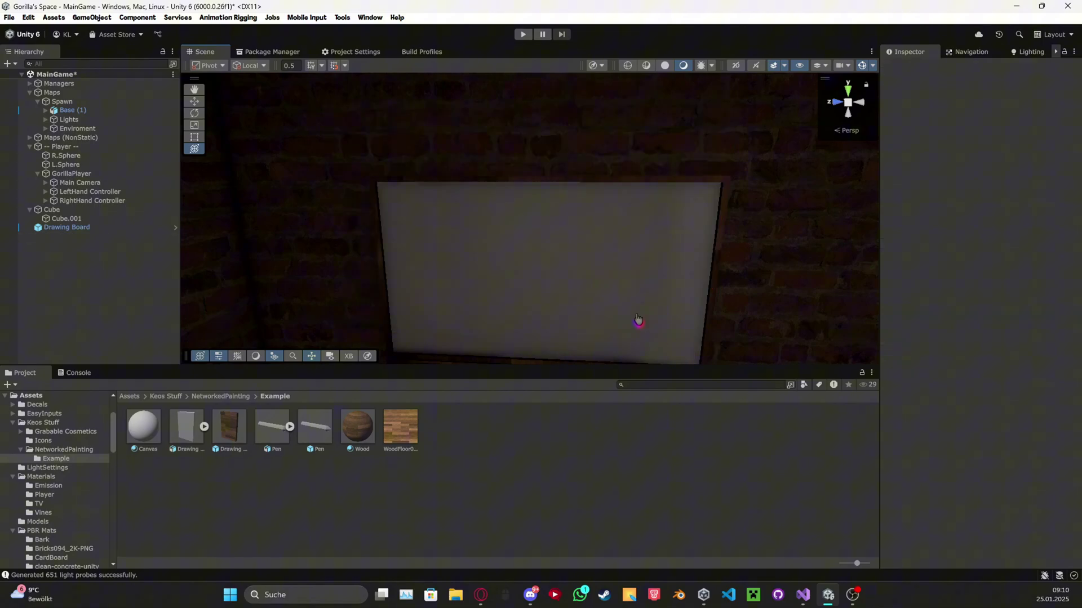
Select the existing Drawing Board on the wall and examine its Mesh Renderer materials and Keos Canvas script settings.
left_click(545, 261)
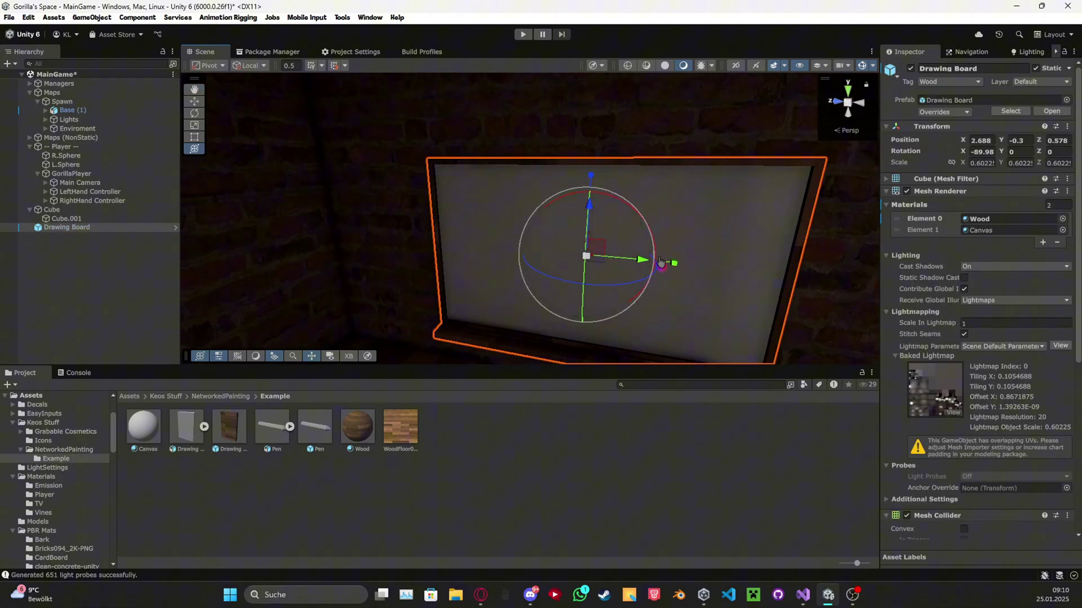
scroll(804, 261, "up", 3)
scroll(980, 320, "down", 5)
scroll(981, 327, "down", 3)
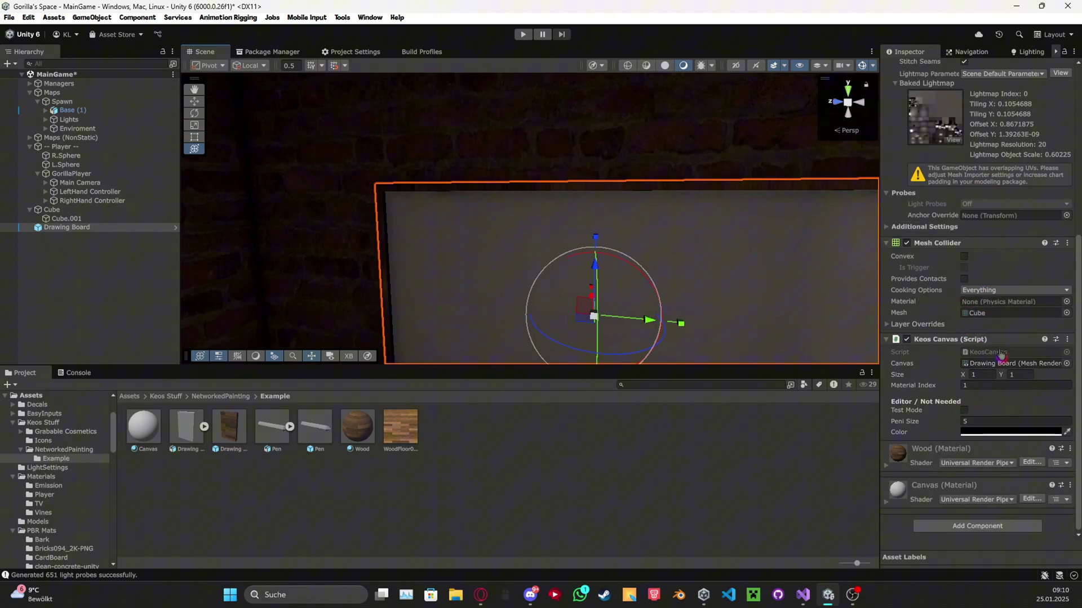
scroll(991, 326, "up", 6)
scroll(681, 201, "up", 5)
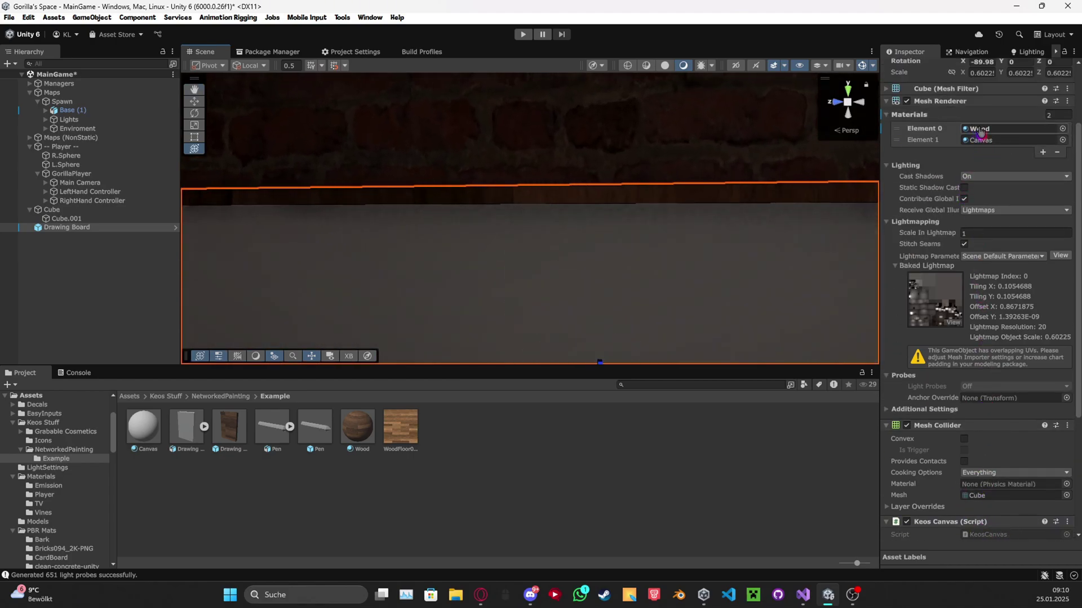
mouse_move(682, 233)
right_mouse_down()
mouse_move(794, 321)
mouse_move(773, 263)
mouse_move(726, 294)
mouse_move(701, 357)
mouse_move(761, 342)
right_mouse_up()
key("s")
scroll(950, 322, "down", 6)
scroll(995, 288, "up", 5)
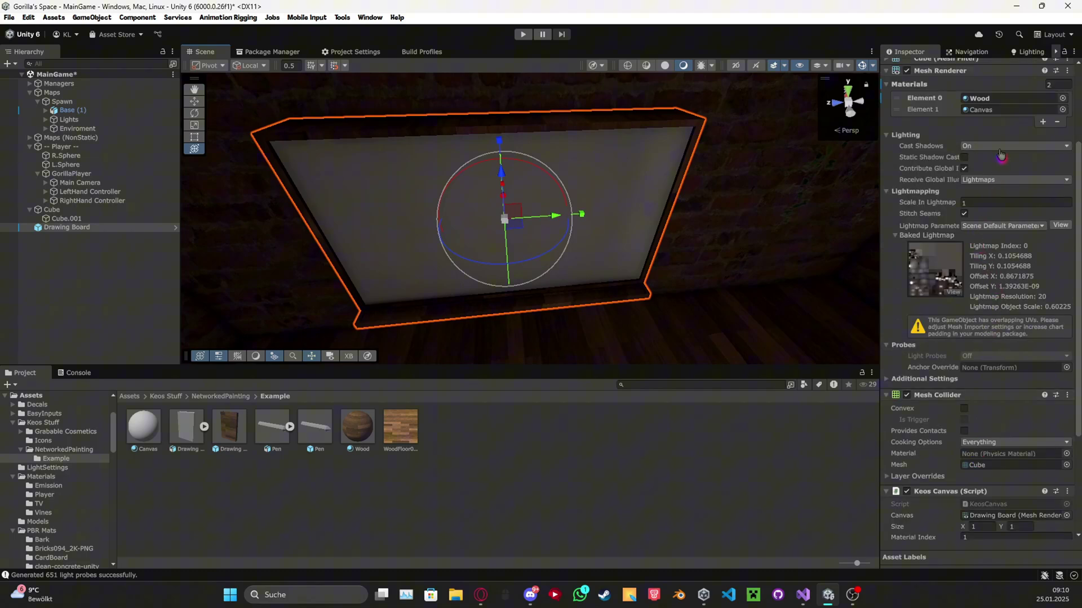
Compare the Drawing Board's Canvas material slot with the Material Index of its Keos Canvas script.
mouse_move(653, 141)
right_mouse_down()
mouse_move(547, 140)
mouse_move(528, 174)
mouse_move(548, 164)
right_mouse_up()
left_click(994, 111)
key("s")
right_click_drag(613, 210, 732, 201)
scroll(1006, 329, "down", 5)
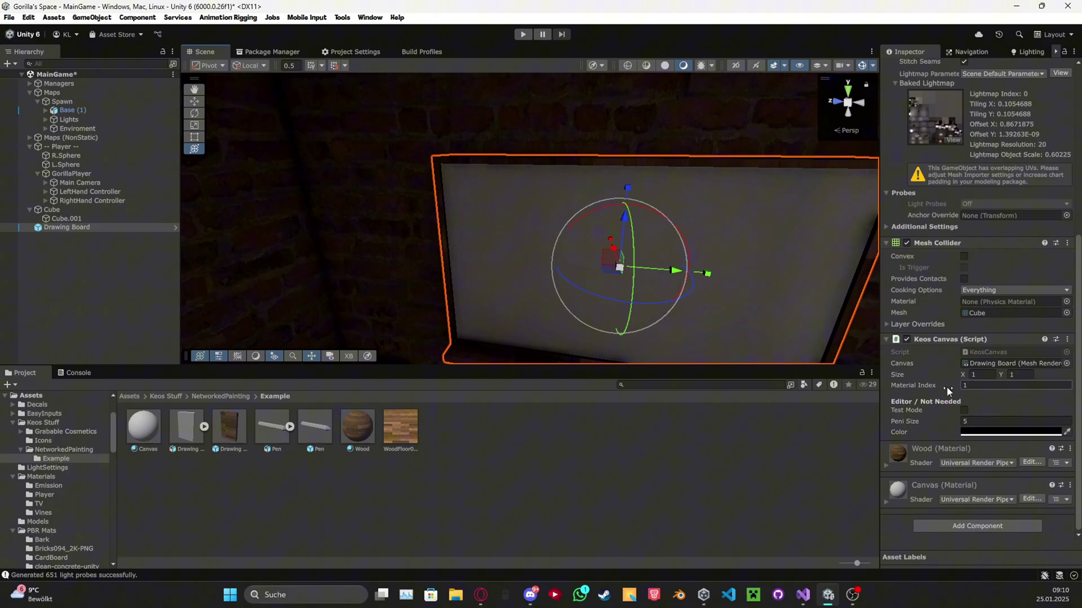
scroll(947, 391, "up", 5)
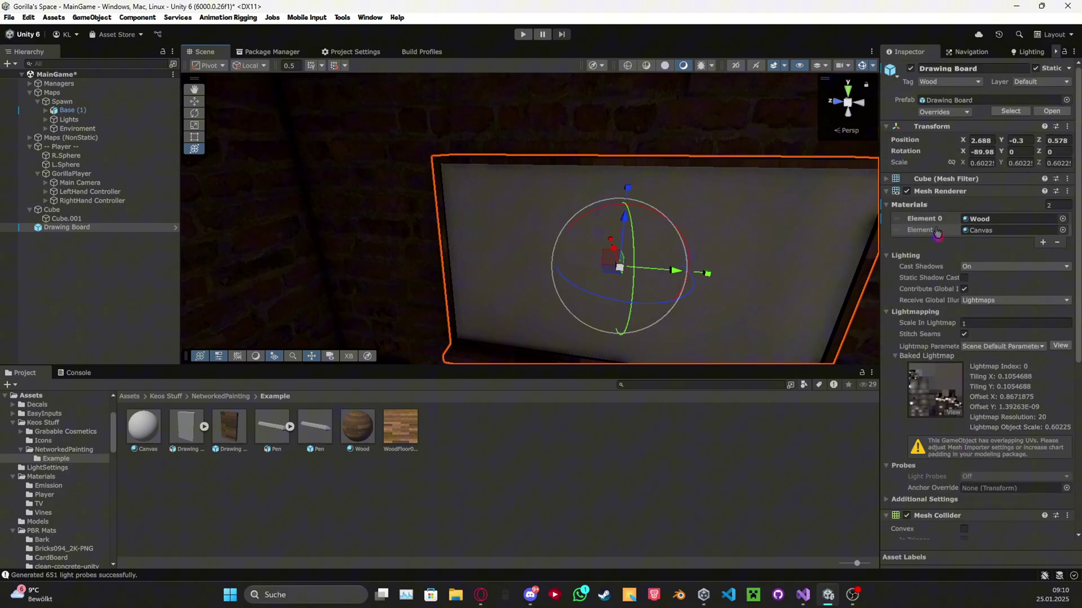
Open the Canvas material from the board's second slot, try changing its base colour, and reselect the Drawing Board.
left_click(991, 230)
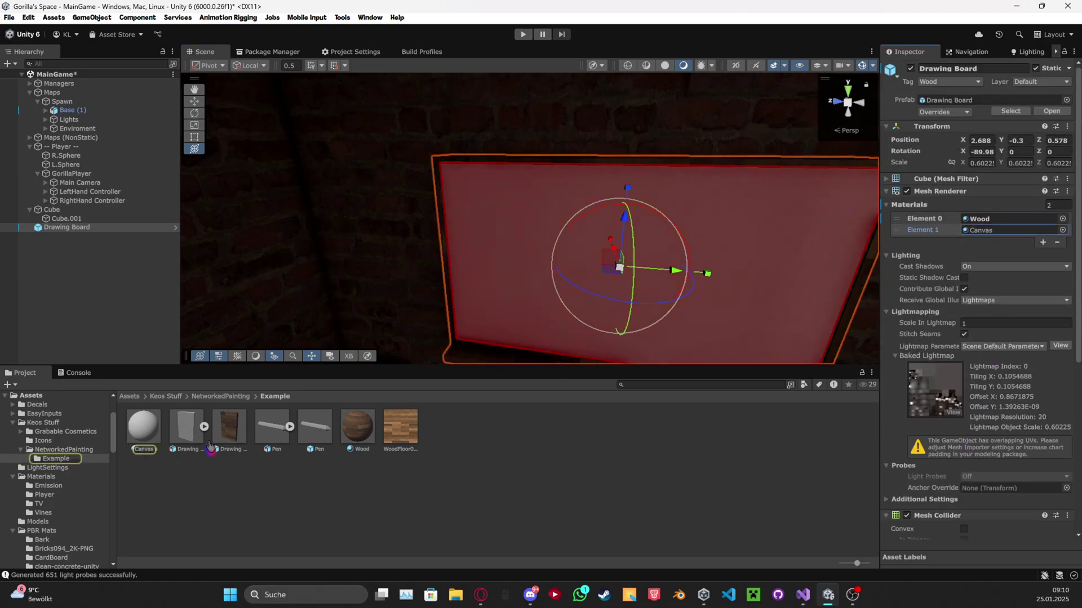
left_click(144, 427)
left_click(1014, 186)
left_click(956, 201)
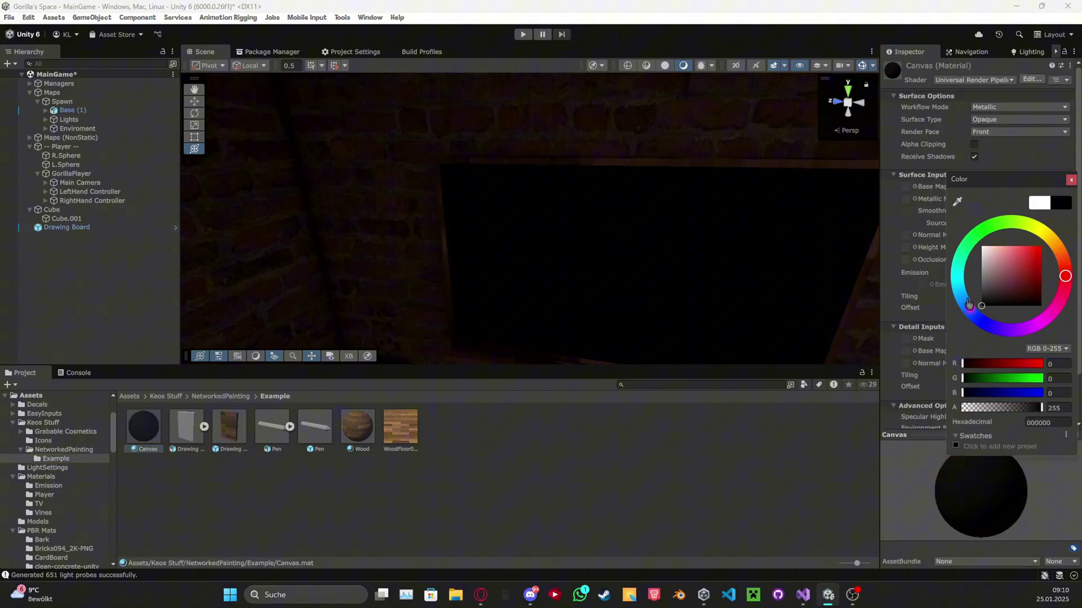
left_click(661, 263)
left_click(640, 258)
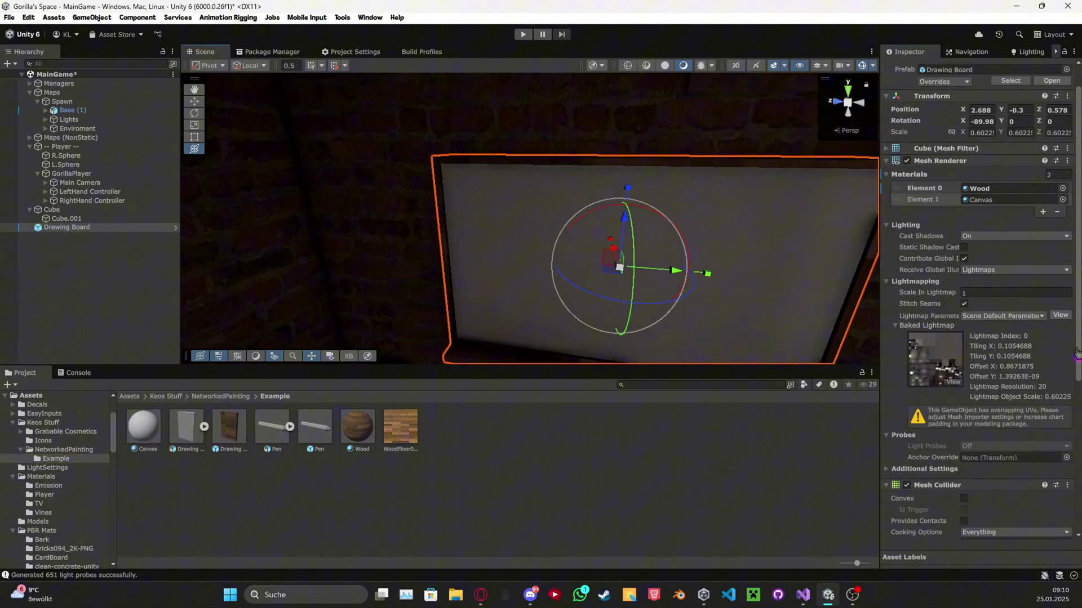
Check the material index against the slots and try reordering the Drawing Board's materials so Canvas comes before Wood.
scroll(969, 338, "down", 5)
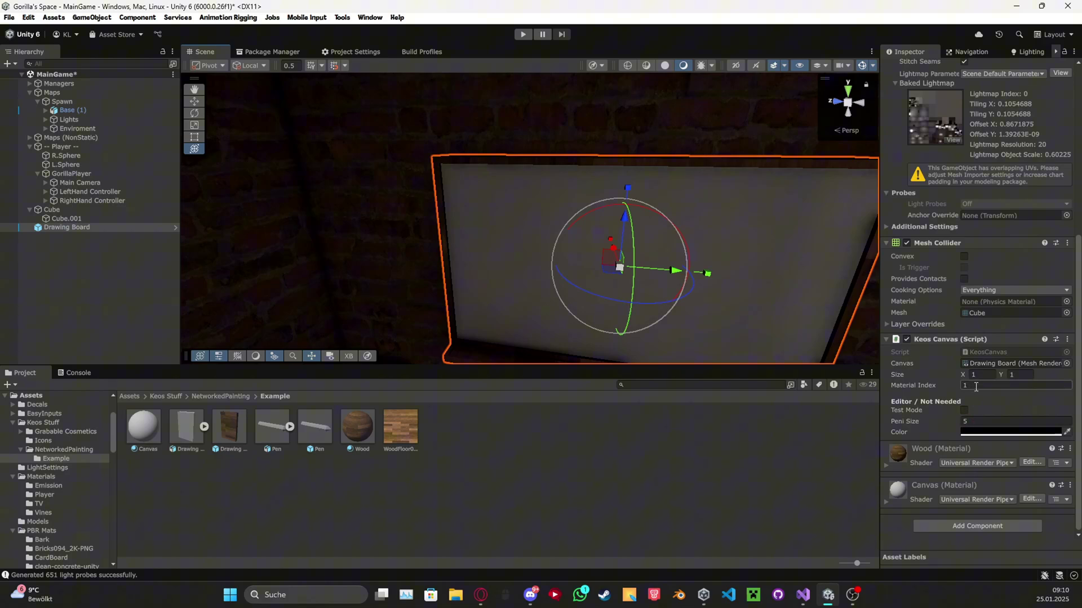
scroll(1009, 289, "up", 5)
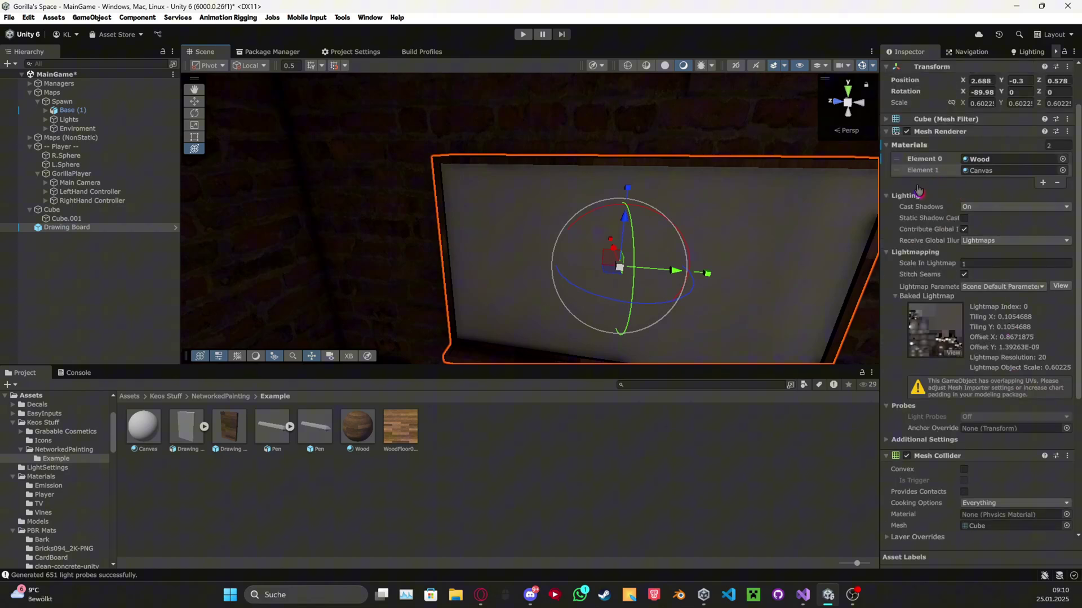
scroll(989, 240, "down", 5)
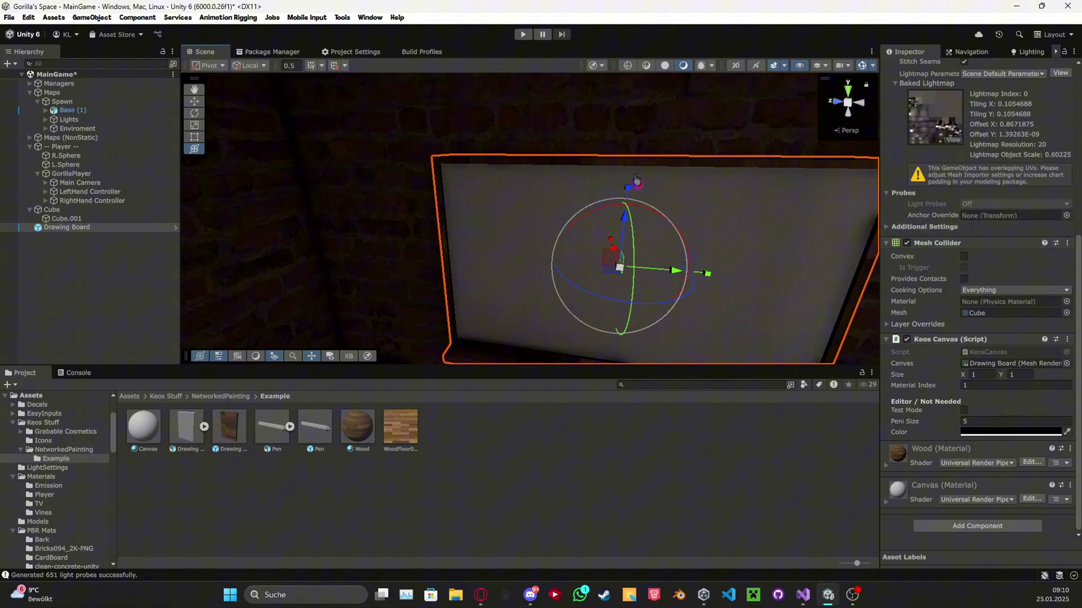
scroll(969, 231, "up", 6)
left_click_drag(936, 232, 930, 218)
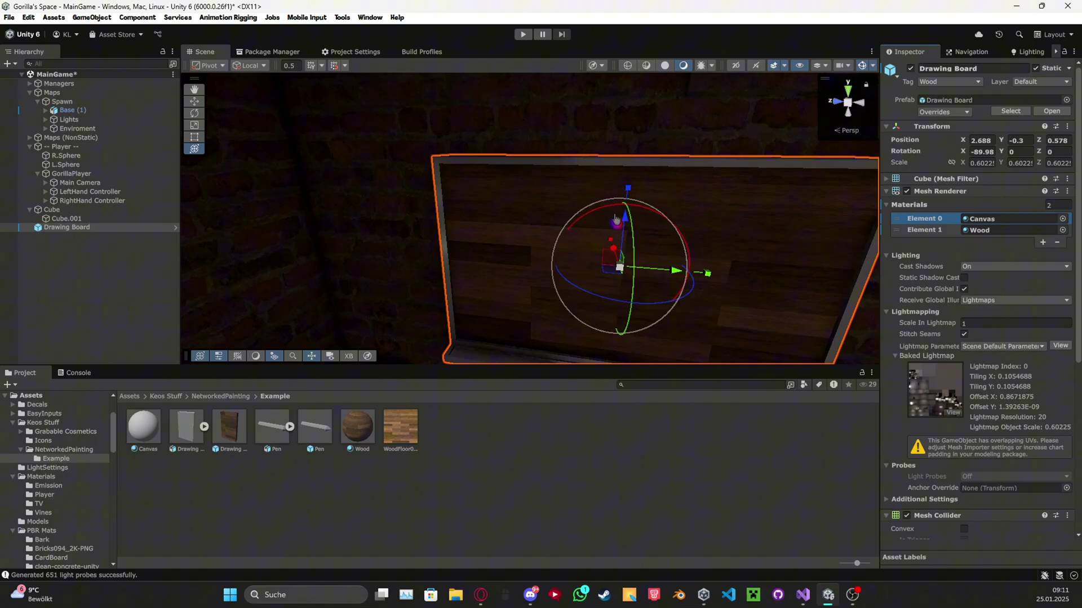
Assign the Drawing Board to the Canvas reference of its Keos Canvas script and review its Mesh Renderer component.
scroll(1028, 299, "down", 6)
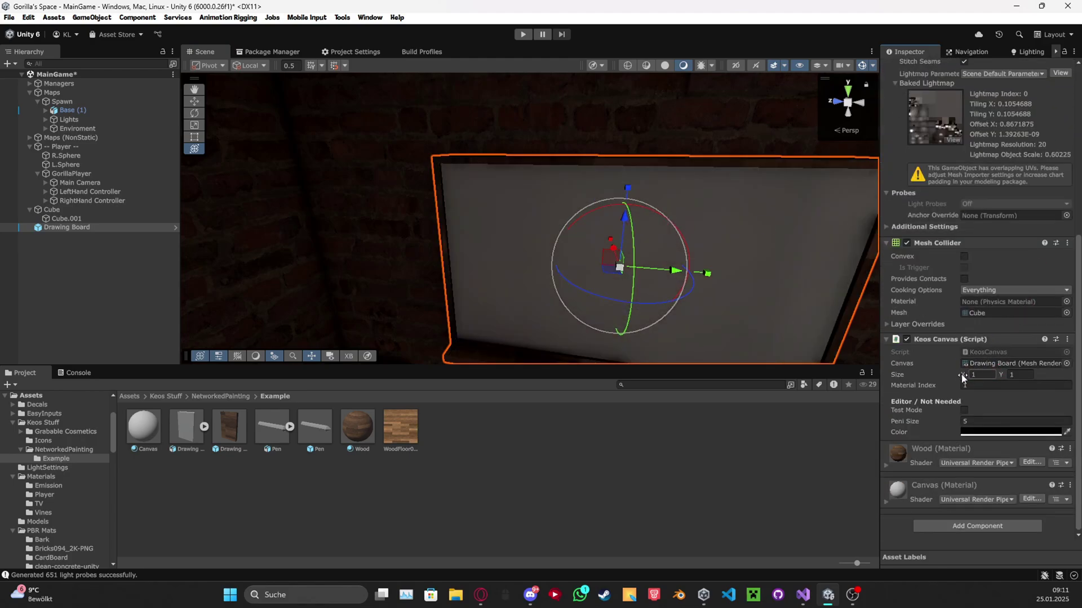
right_click_drag(691, 262, 721, 261)
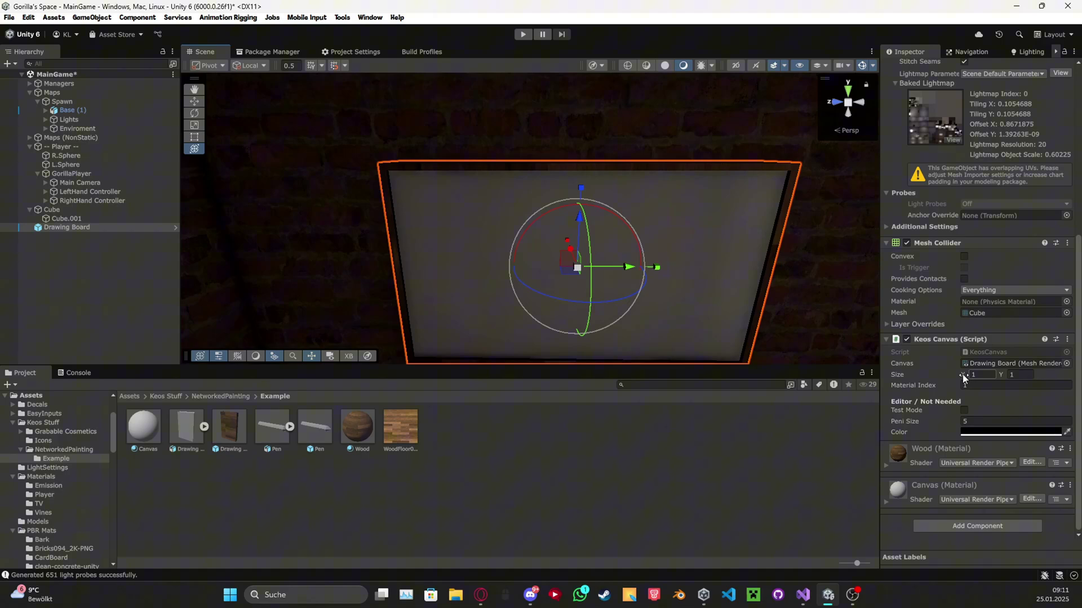
left_click(803, 595)
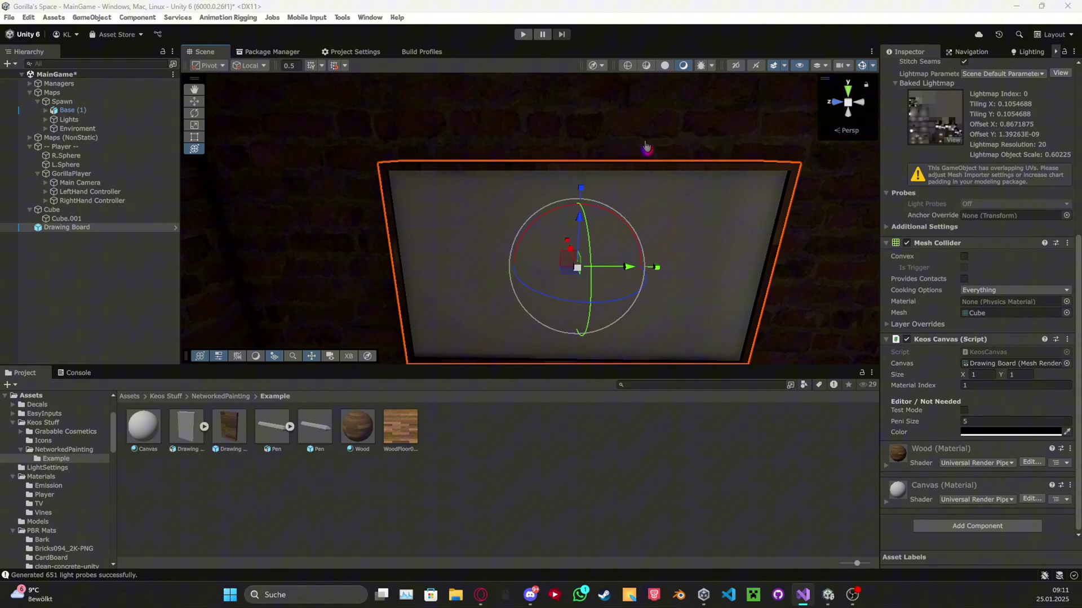
right_click_drag(627, 194, 643, 187)
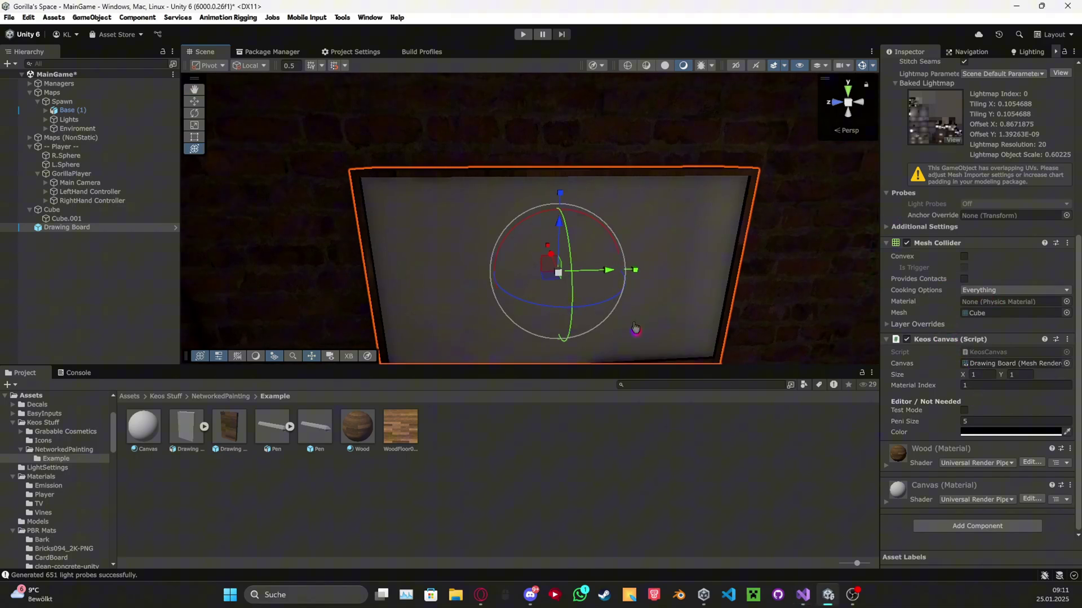
mouse_move(64, 228)
left_mouse_down()
mouse_move(613, 290)
mouse_move(1024, 369)
left_mouse_up()
scroll(1019, 329, "up", 8)
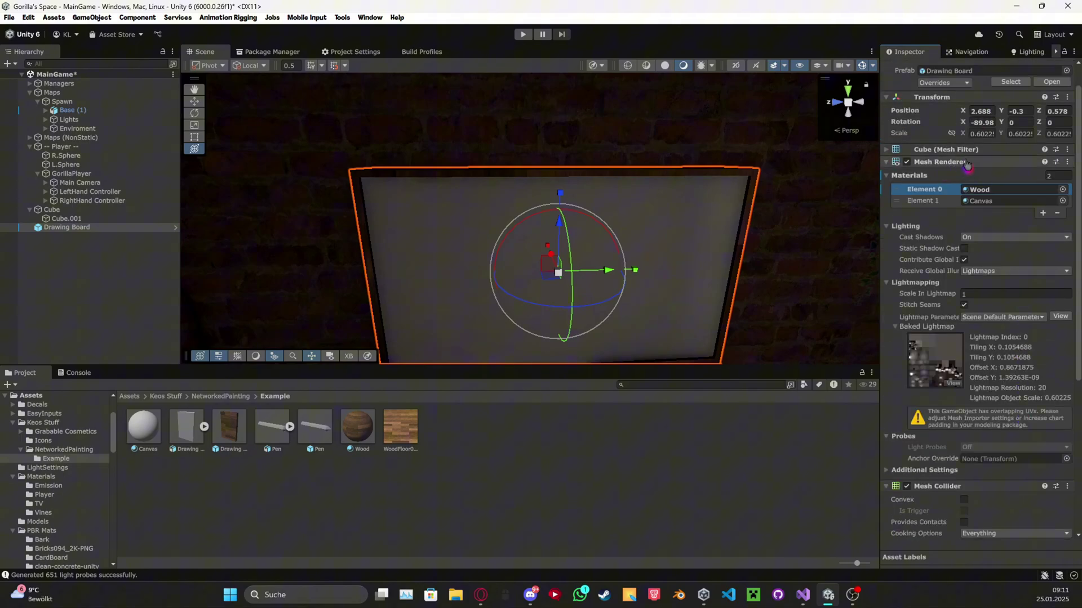
scroll(973, 163, "down", 10)
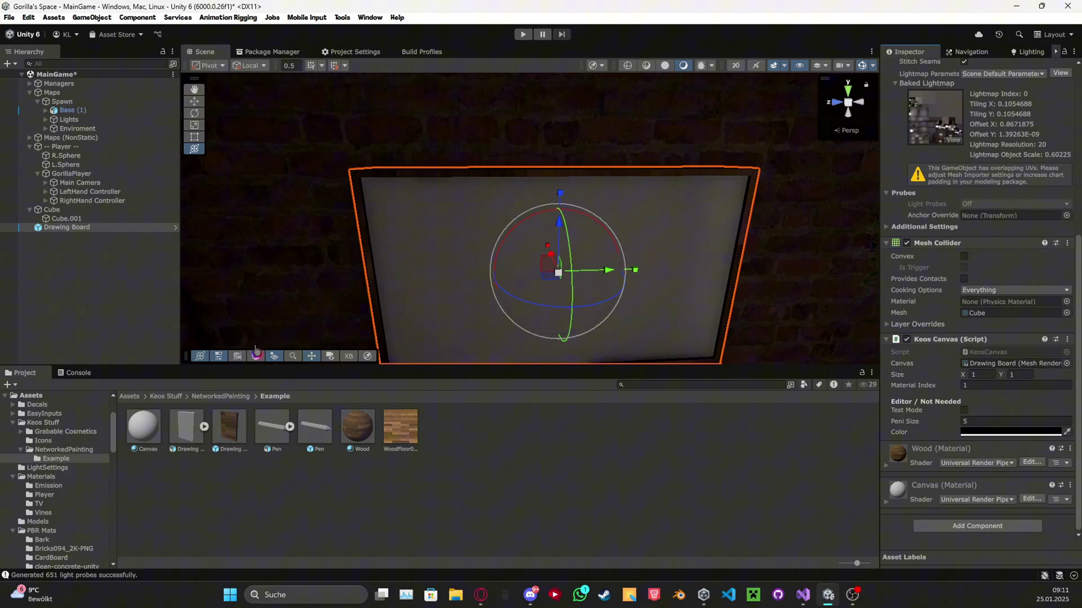
Open the Player prefab from the Resources/PhotonVR folder for editing.
left_click(129, 396)
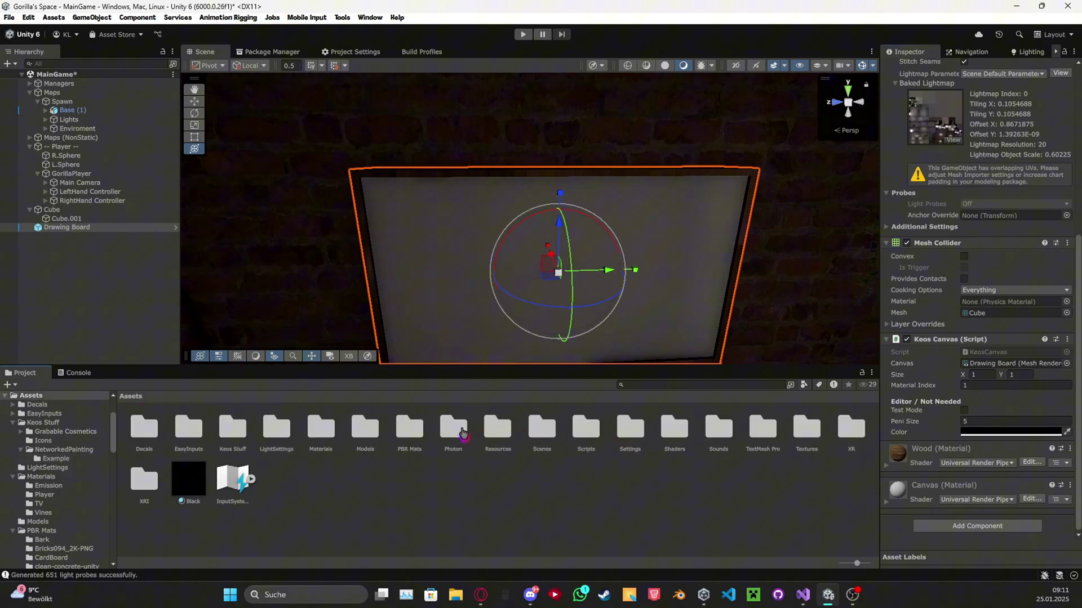
double_click(504, 431)
double_click(185, 433)
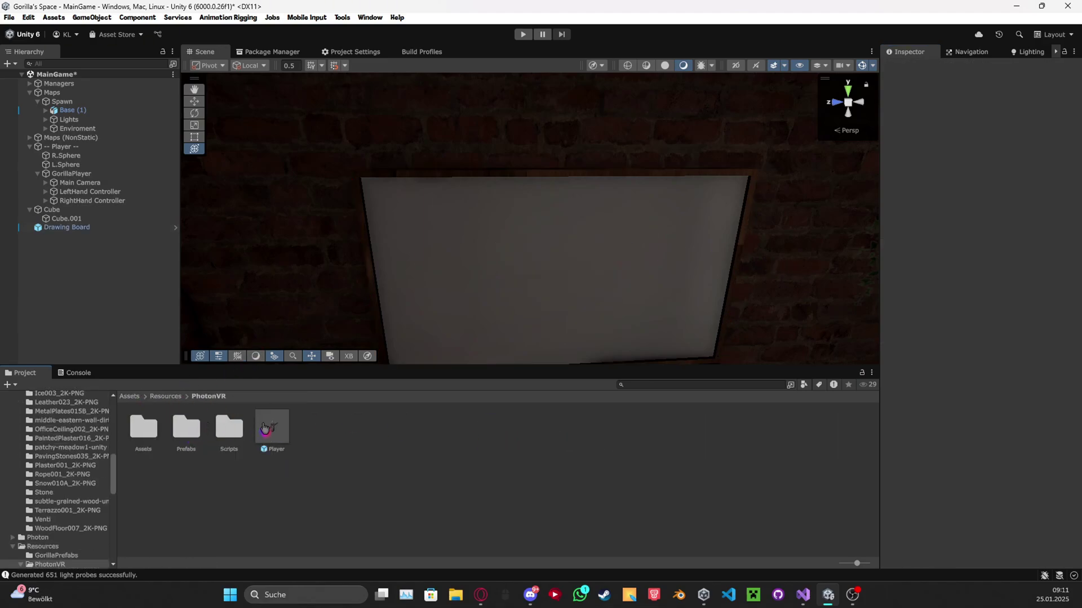
double_click(268, 428)
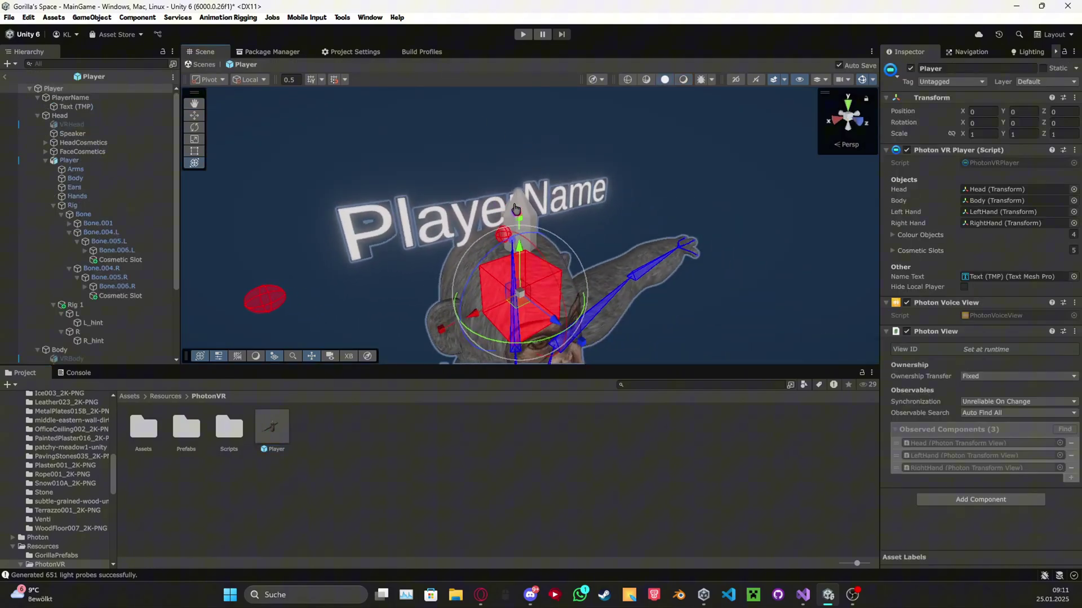
Select the Pen at the player's head and examine its Keos Pen, Mesh Collider and Keos Simple Grabable Cosmetics settings, collapsing Photon View.
left_click(516, 209)
right_click_drag(516, 209, 445, 208)
key("w")
key("f")
scroll(980, 338, "down", 5)
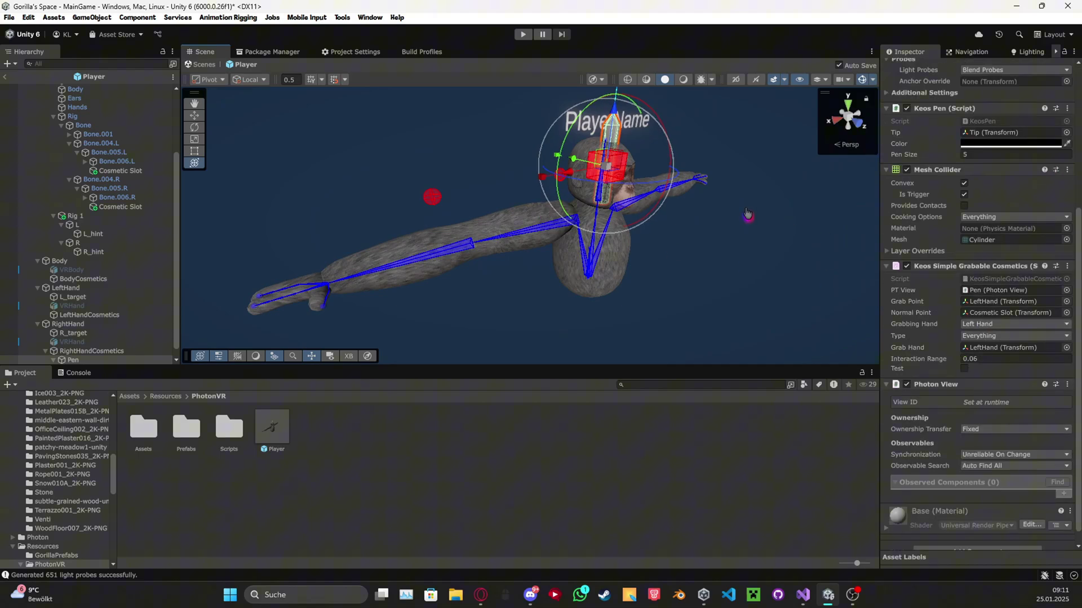
left_click(858, 122)
scroll(529, 143, "up", 6)
right_click_drag(530, 144, 530, 144)
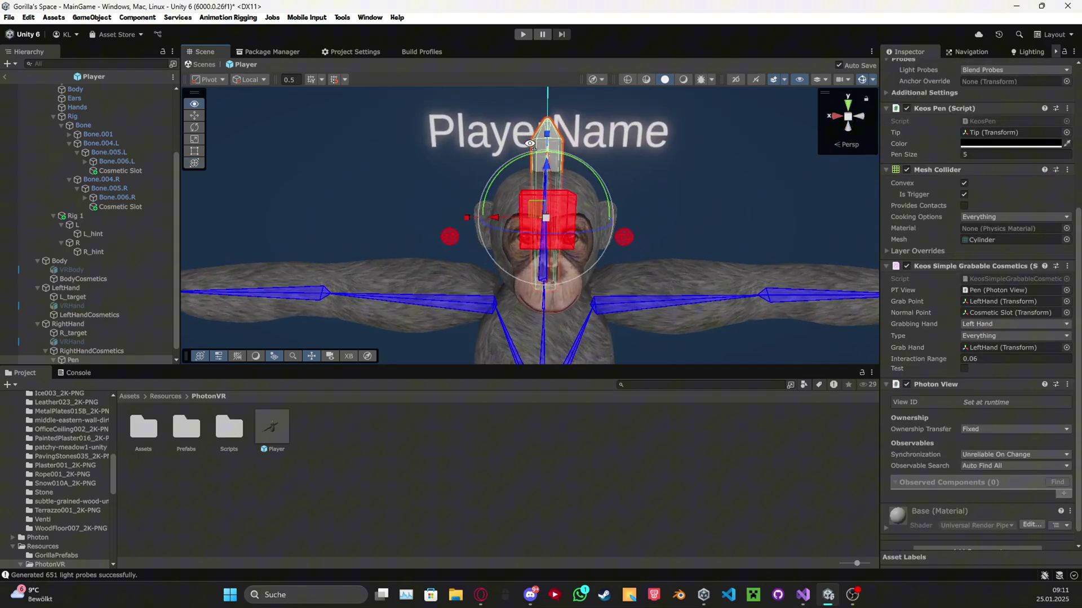
left_click_drag(529, 144, 555, 168, "alt")
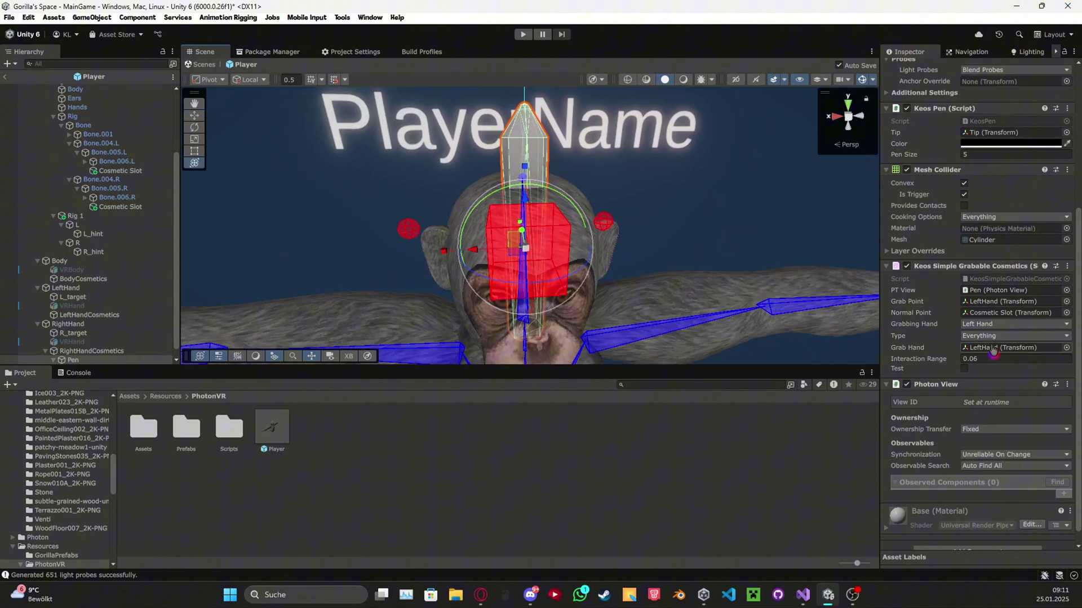
left_click(946, 391)
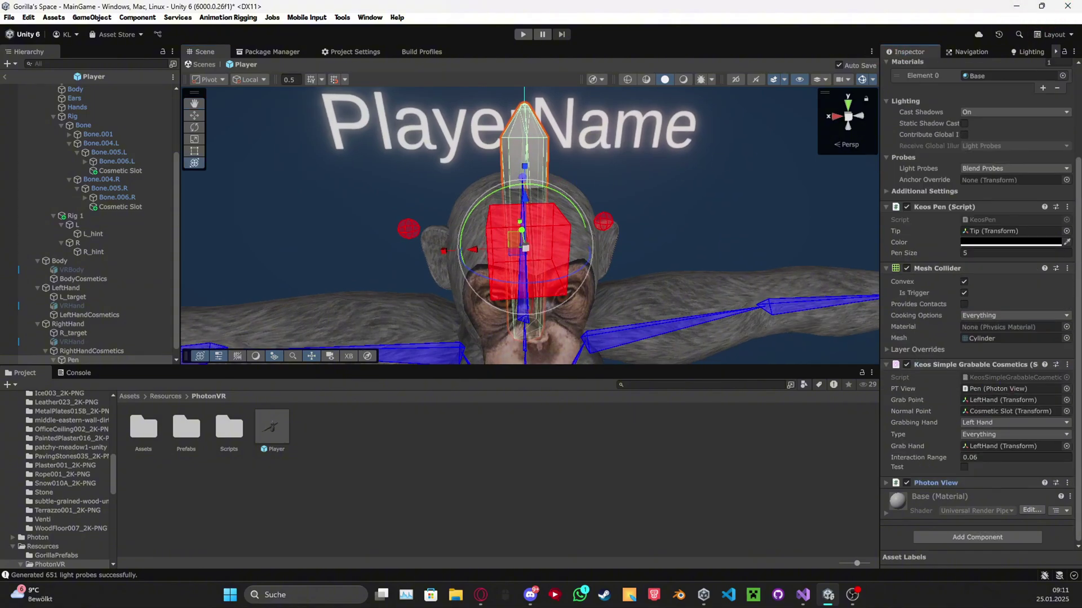
Collapse the Pen's Keos Simple Grabable Cosmetics component and examine its mesh, Keos Pen and Mesh Collider settings.
left_click(978, 365)
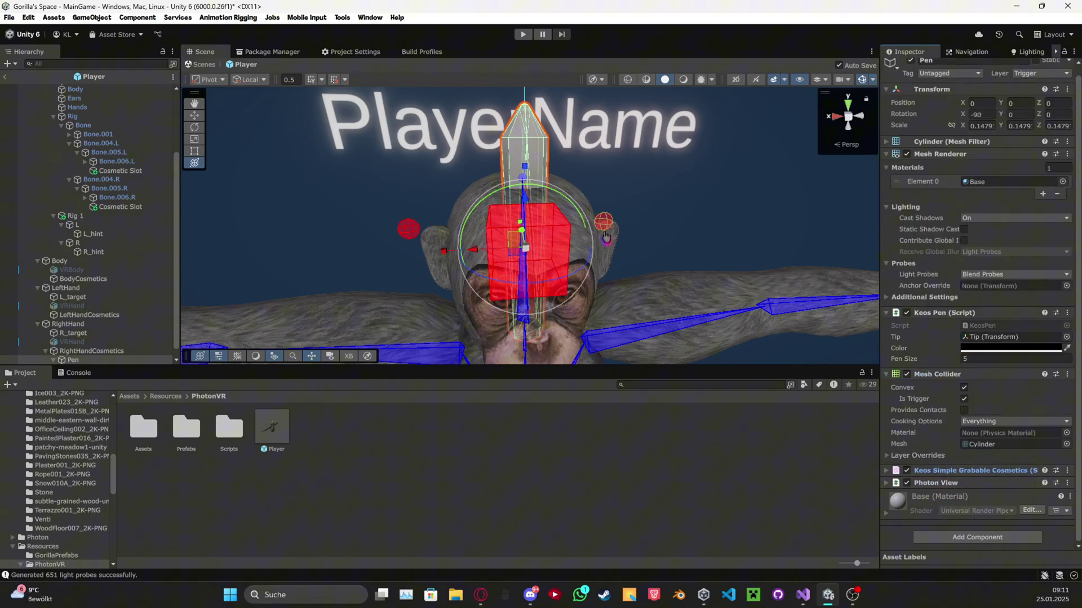
right_click_drag(603, 224, 598, 174)
key("w")
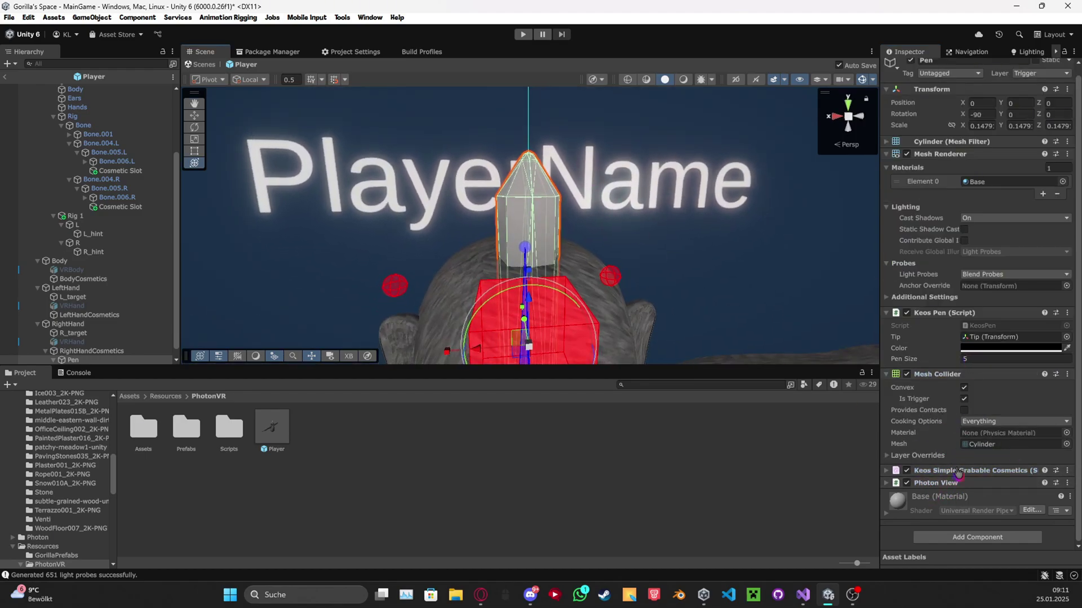
left_click(928, 287)
left_click(960, 388)
left_click(1049, 87)
left_click(1032, 76)
right_click_drag(781, 163, 741, 185)
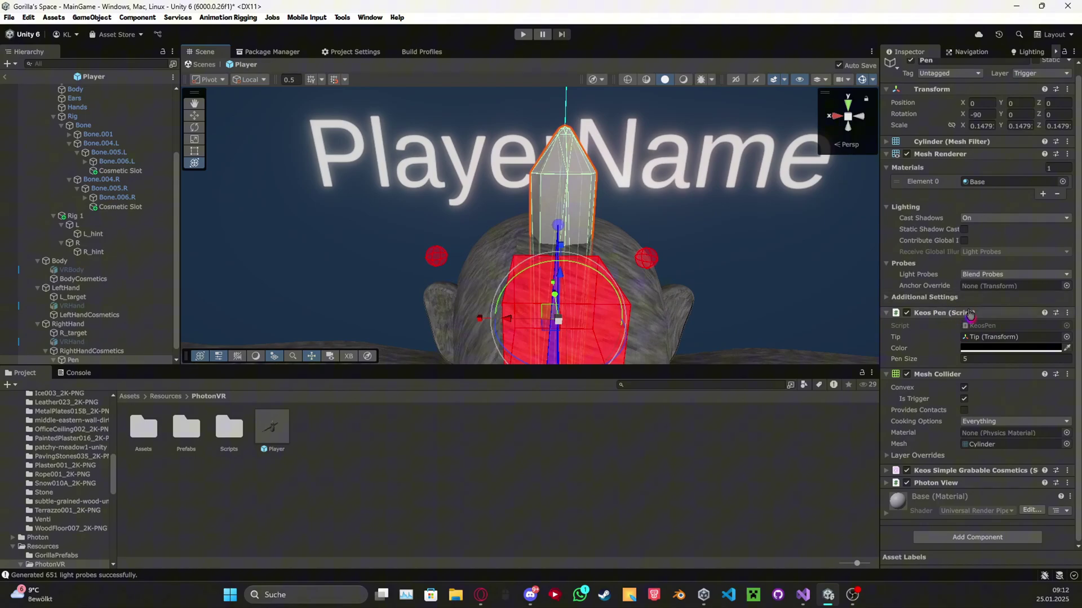
Select the Pen's Tip child and try moving it along its local Z axis, first out to 1.245 and back down.
scroll(85, 327, "down", 1)
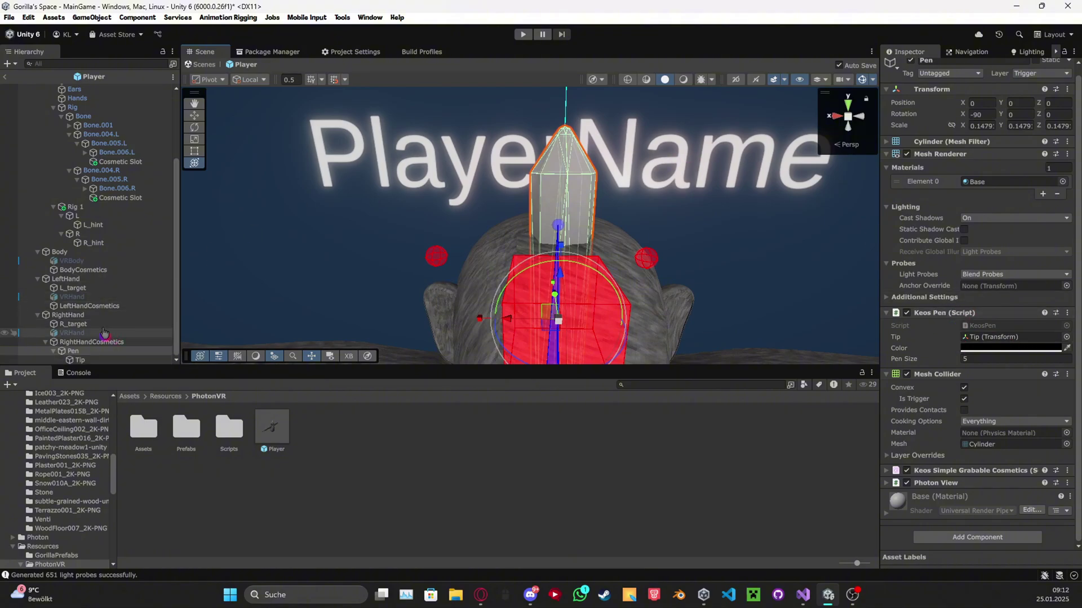
double_click(80, 360)
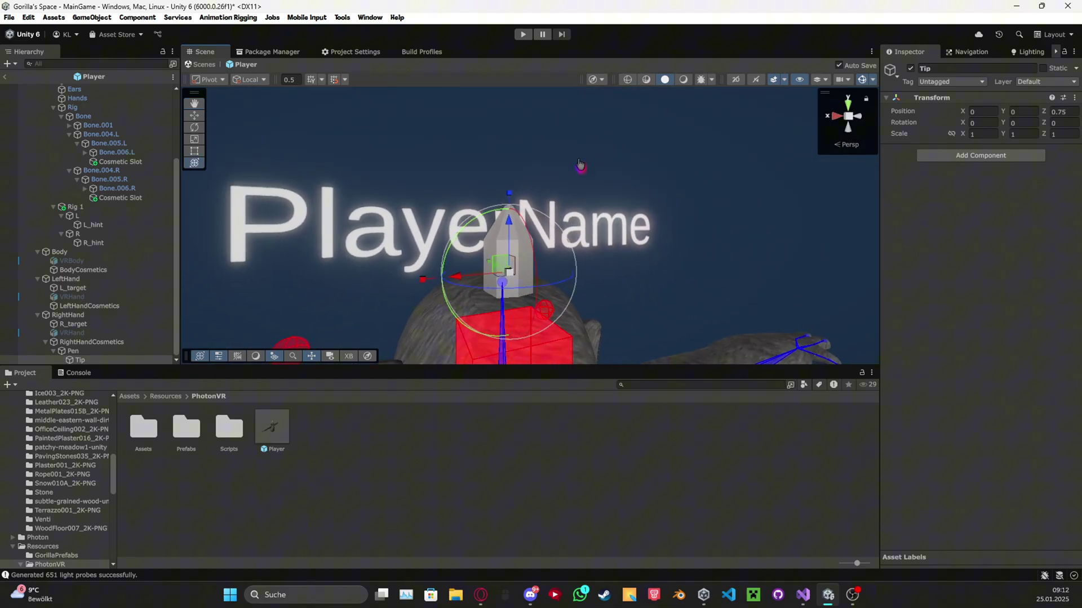
left_click_drag(512, 227, 525, 164)
right_click_drag(546, 172, 940, 229)
key("w")
key("s")
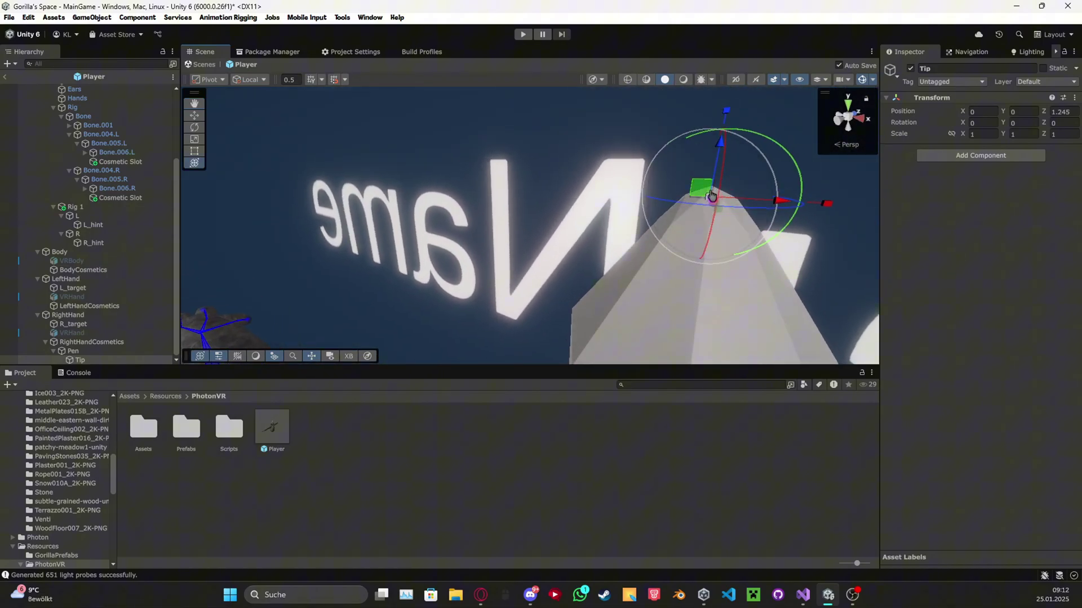
left_click_drag(720, 142, 672, 311)
Set the Tip's Z position to 0.75 and check its placement on the pen.
mouse_move(664, 349)
left_mouse_down()
mouse_move(704, 244)
mouse_move(674, 349)
left_mouse_up()
key("s")
right_click_drag(680, 191, 721, 145)
key("e")
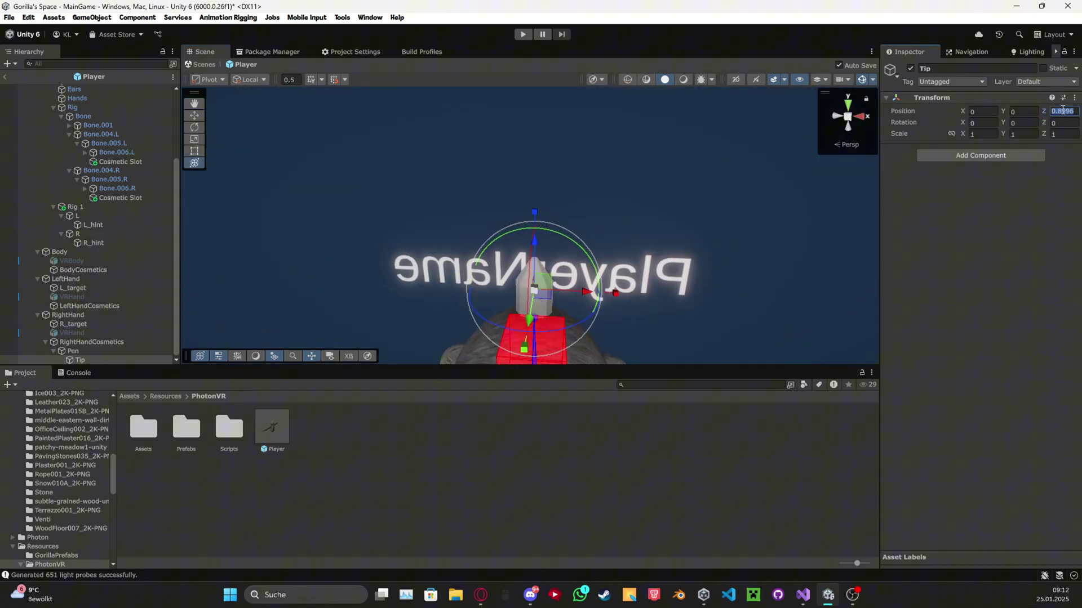
type("1.245")
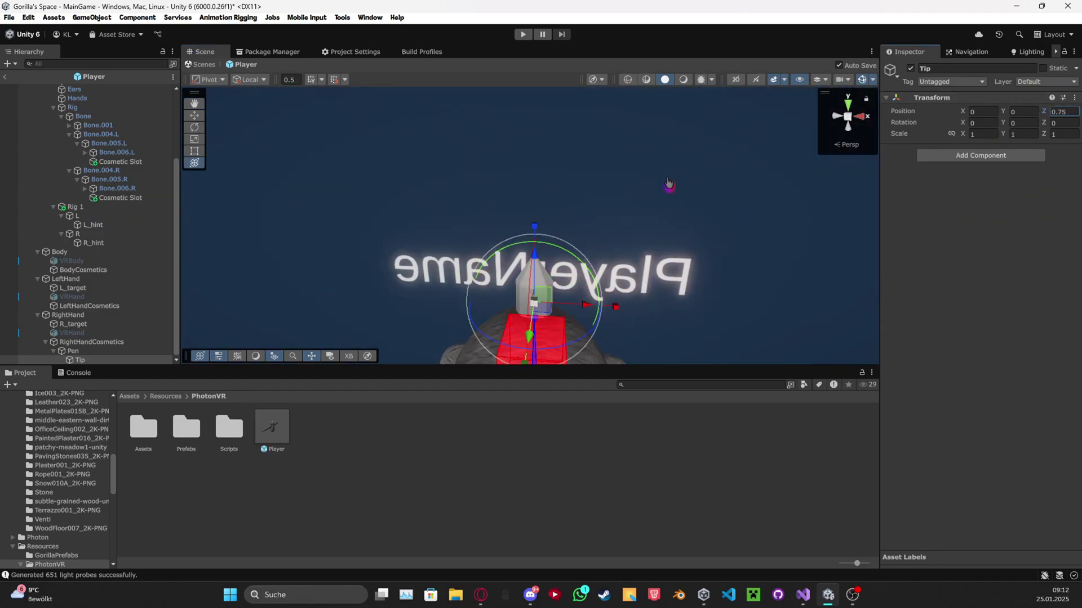
left_click_drag(668, 186, 543, 213, "alt")
middle_click_drag(539, 219, 543, 111)
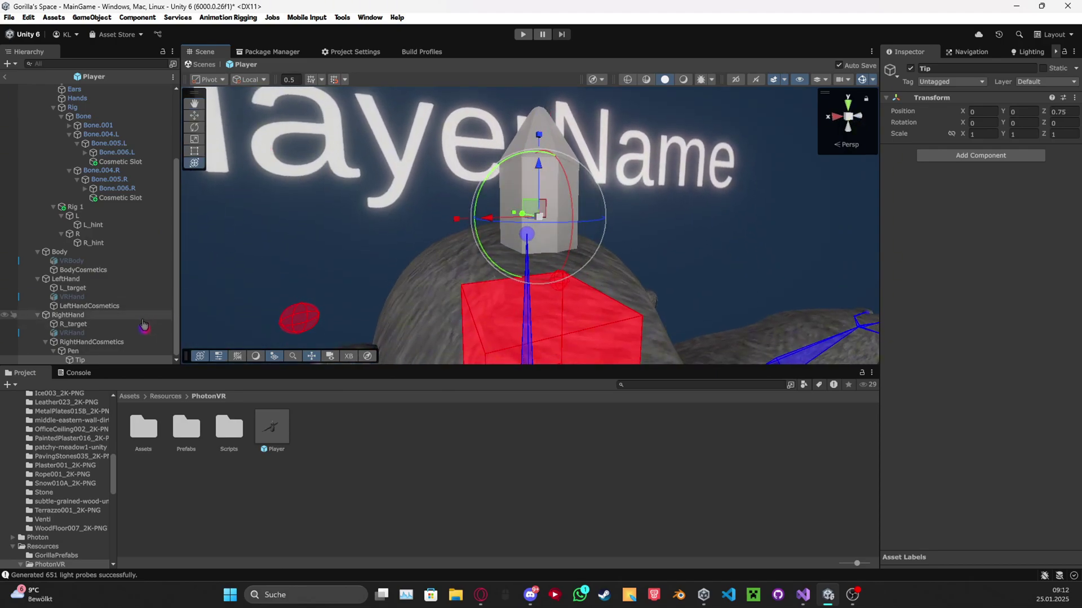
Select the Pen and review its Keos Pen Color and Keos Simple Grabable Cosmetics settings.
left_click(100, 352)
scroll(968, 257, "down", 1)
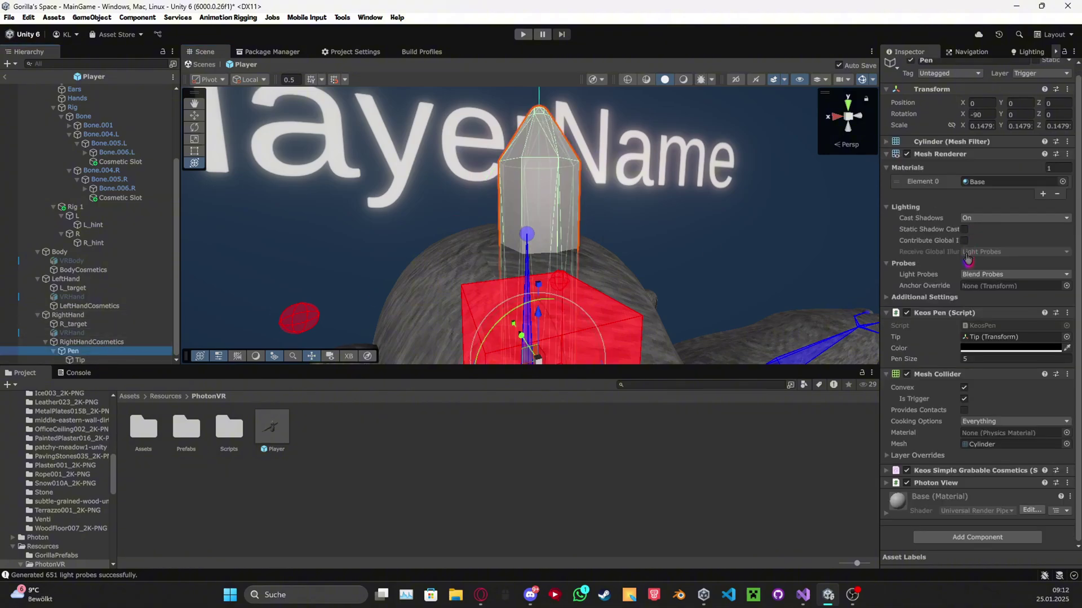
left_click(967, 350)
right_click_drag(660, 203, 637, 217)
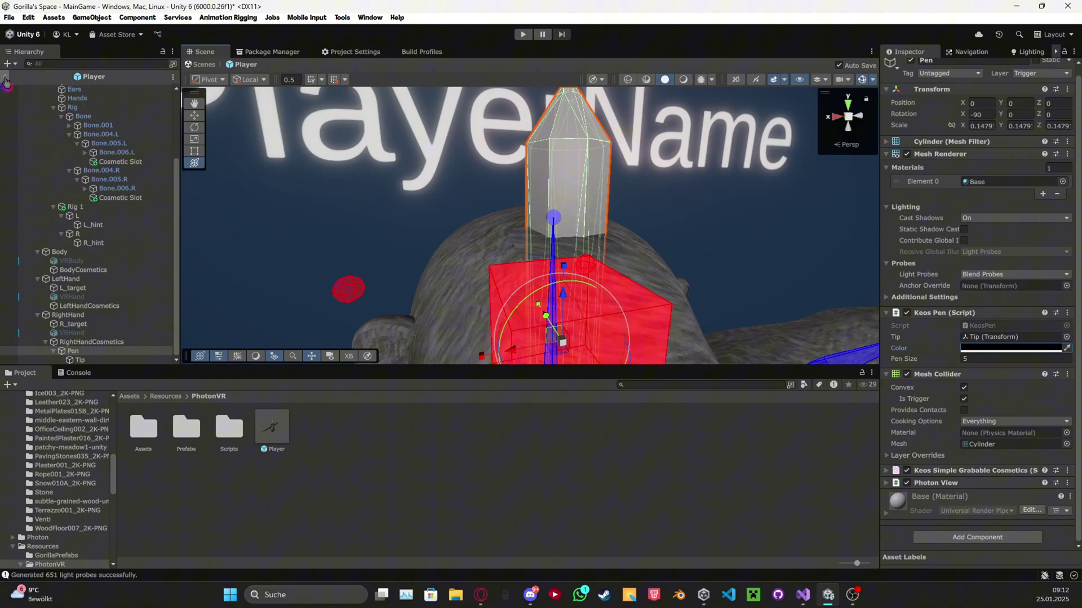
scroll(990, 316, "down", 4)
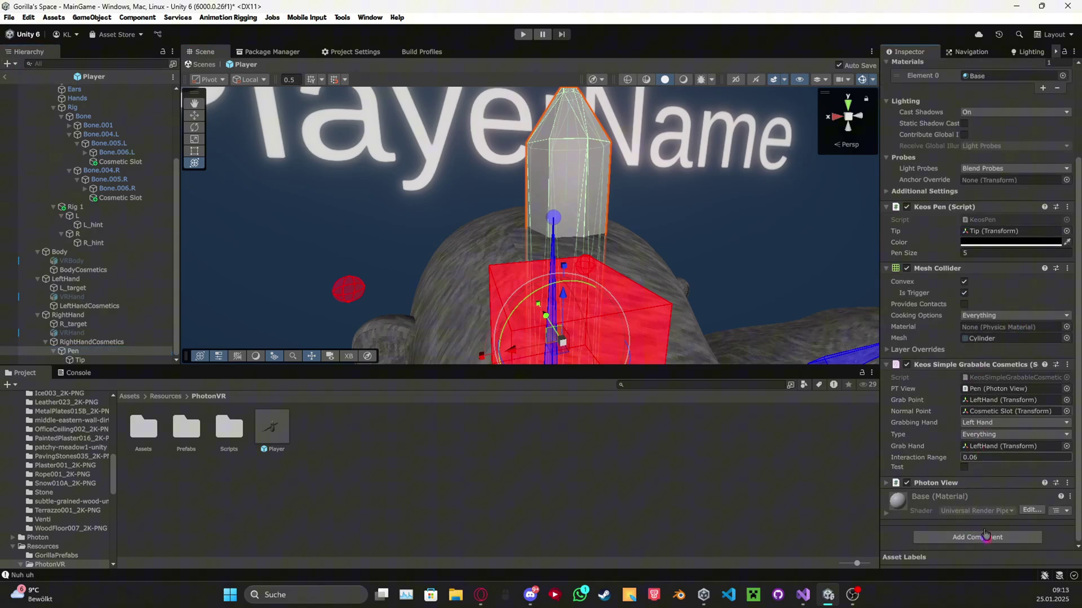
Add a Rigidbody component to the Pen.
left_click(985, 538)
type("rigidbody")
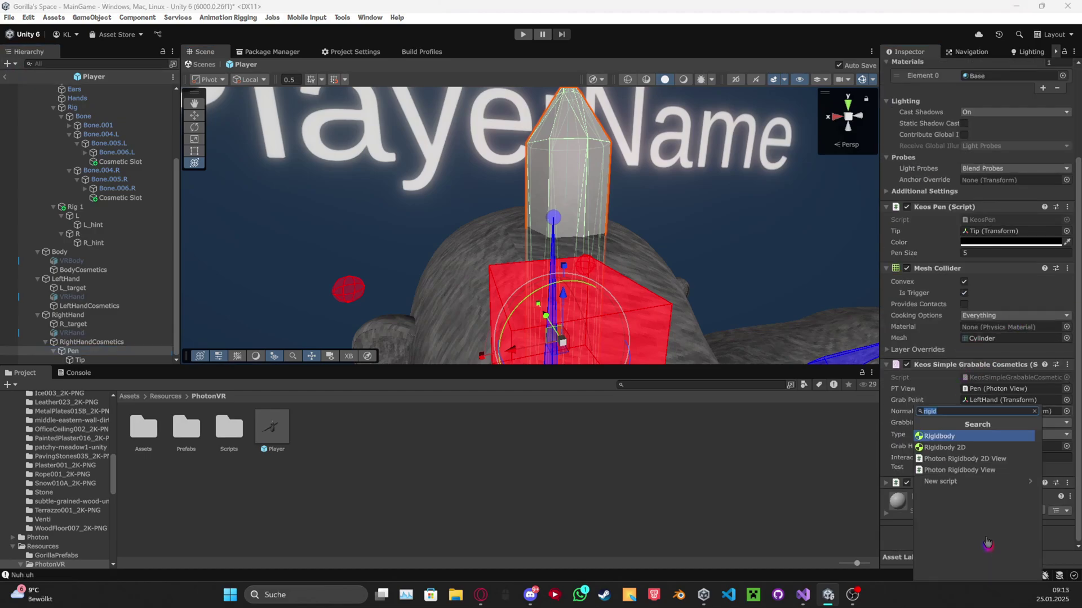
key("Return")
scroll(947, 479, "down", 6)
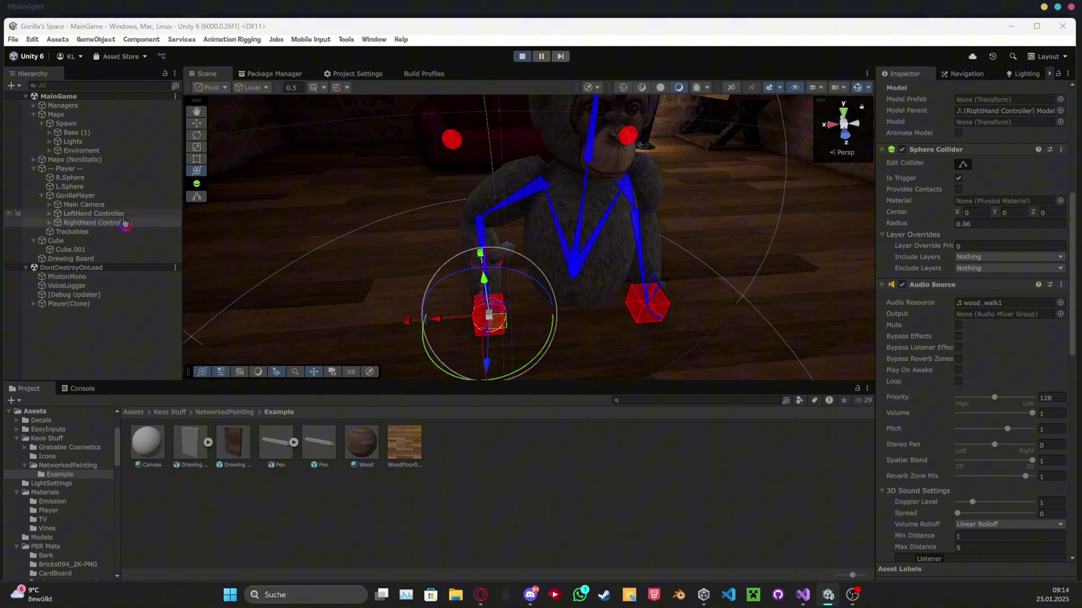
With the game running, check the Pen's components and move the LeftHand Controller away from the gorilla's body toward the drawing board.
left_click(123, 215)
left_click(507, 251)
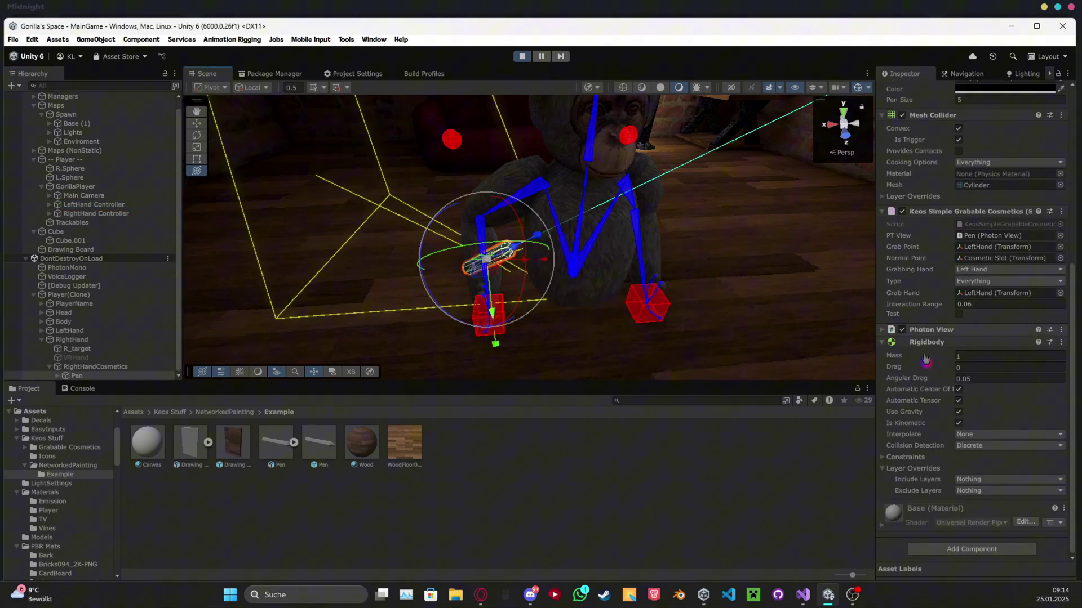
left_click(115, 214)
left_click(100, 206)
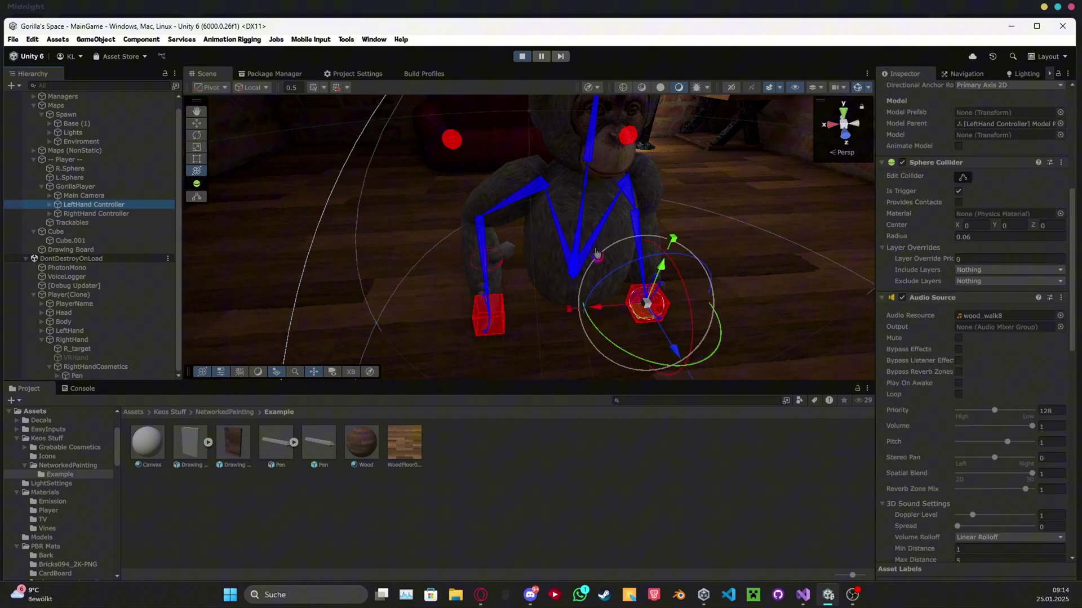
left_click_drag(649, 298, 366, 316)
right_click_drag(471, 264, 446, 236)
left_click_drag(584, 291, 276, 232)
Select GorillaPlayer and review its Player script and Rigidbody settings.
left_click(75, 187)
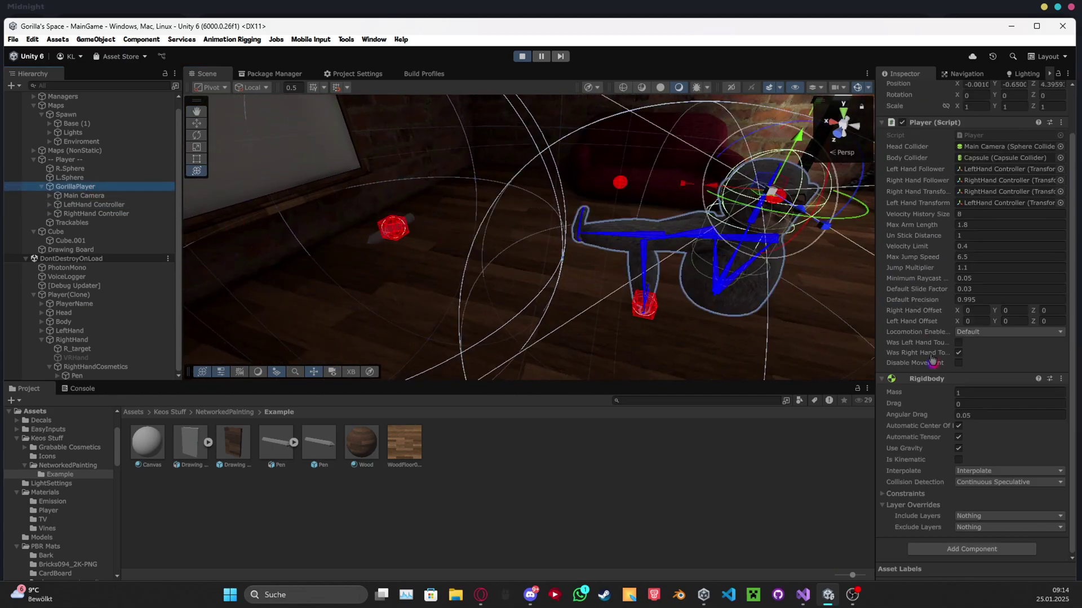
right_click(929, 236)
left_click(914, 226)
left_click_drag(908, 226, 31, 211)
Move the LeftHand Controller up to the drawing board and rotate it to about 85.6 degrees on Y to point the pen at the canvas.
left_click(116, 214)
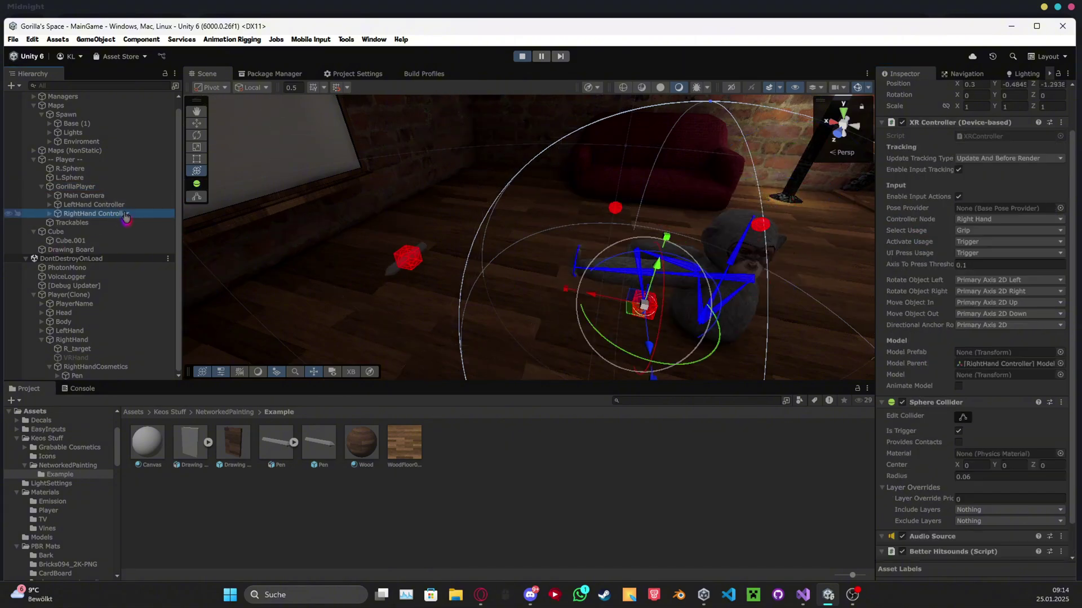
left_click(97, 204)
left_click_drag(419, 253, 317, 133)
right_click_drag(376, 141, 530, 210)
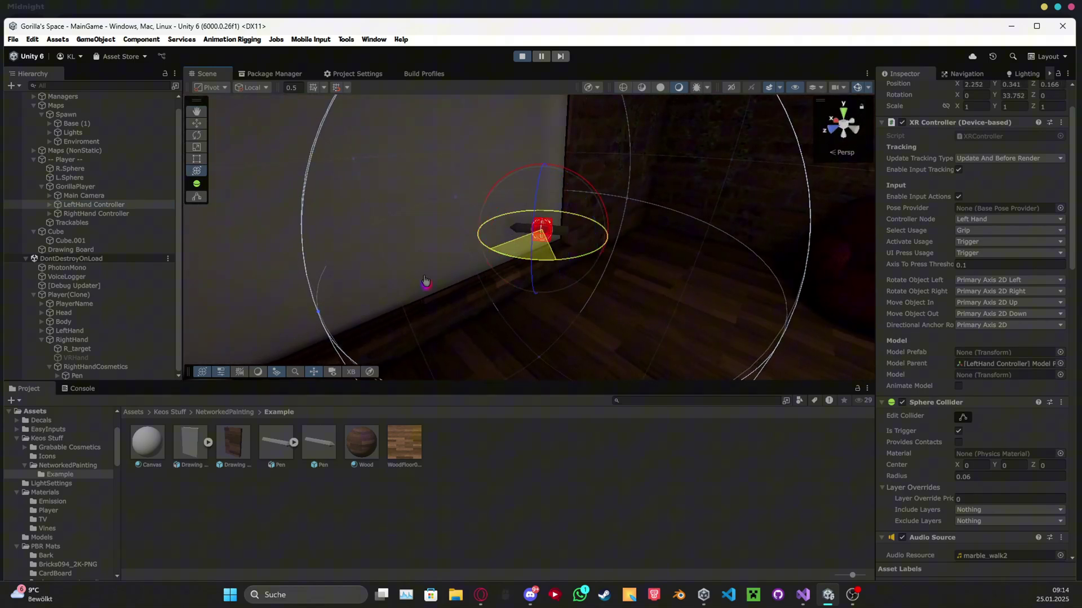
left_click_drag(351, 289, 351, 288)
right_click_drag(485, 259, 556, 238)
left_click_drag(499, 290, 391, 310)
Draw a diagonal black stroke on the canvas by moving the LeftHand Controller along the board.
right_click_drag(420, 303, 393, 328)
key("w")
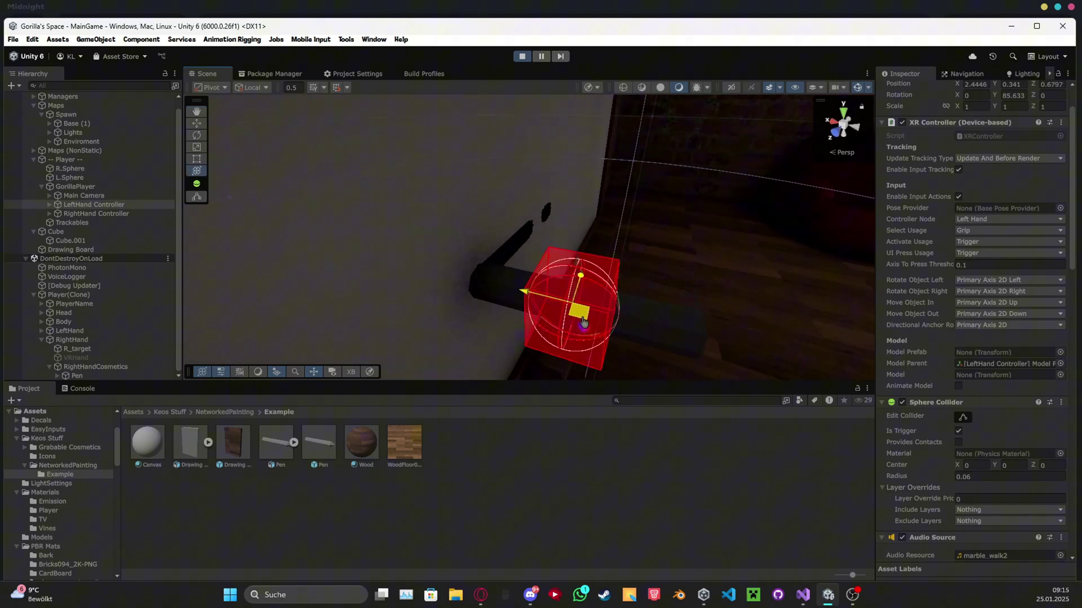
left_click_drag(524, 337, 534, 405)
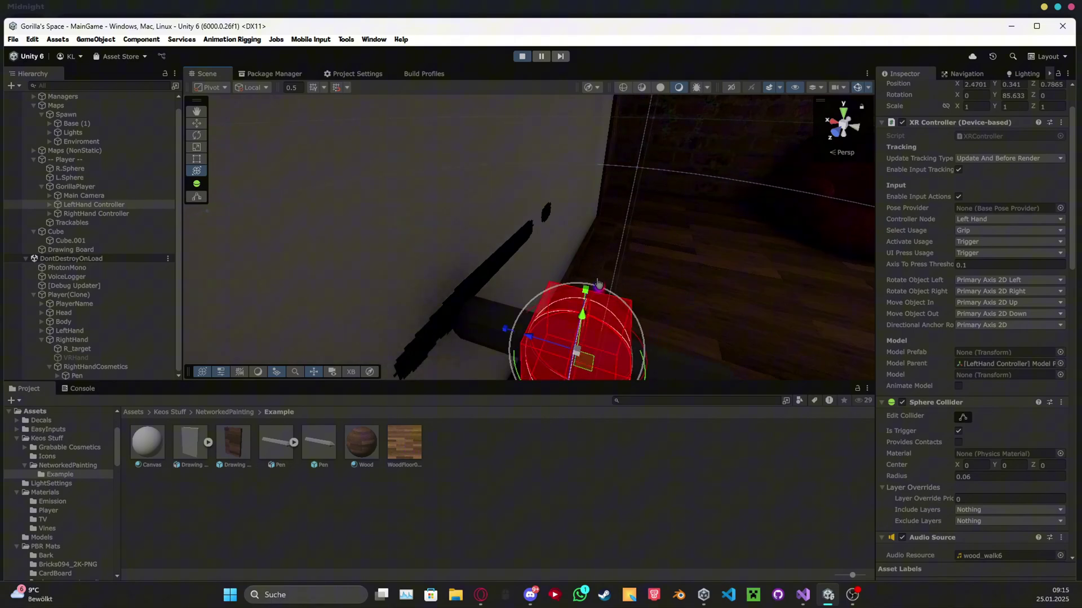
right_click_drag(598, 284, 590, 291)
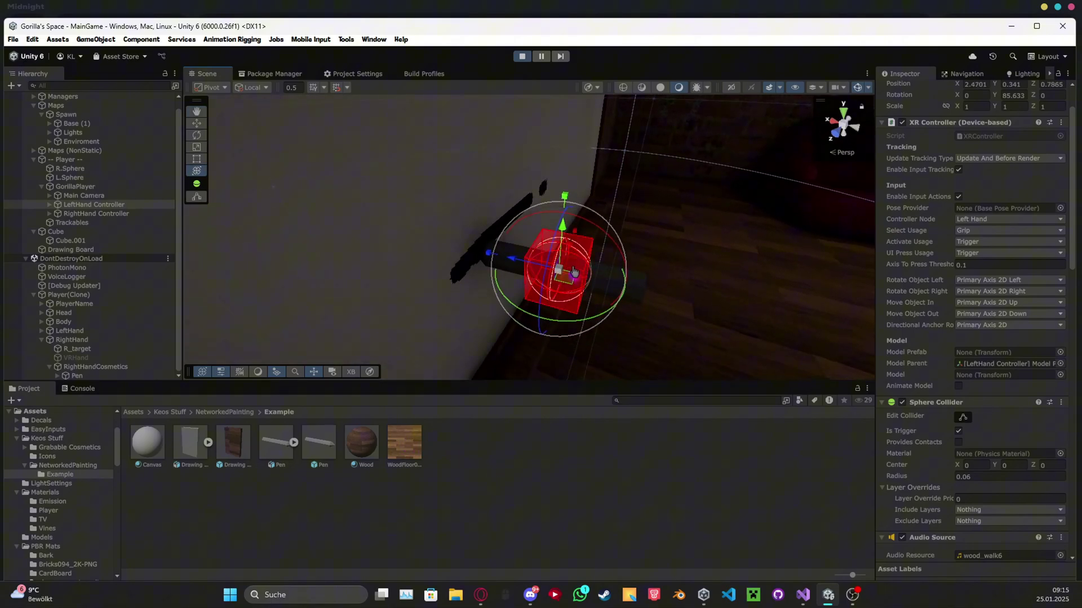
Draw further black marks on the canvas with the LeftHand Controller and inspect them up close.
left_click_drag(605, 260, 415, 269)
right_click_drag(416, 269, 350, 271)
key("f")
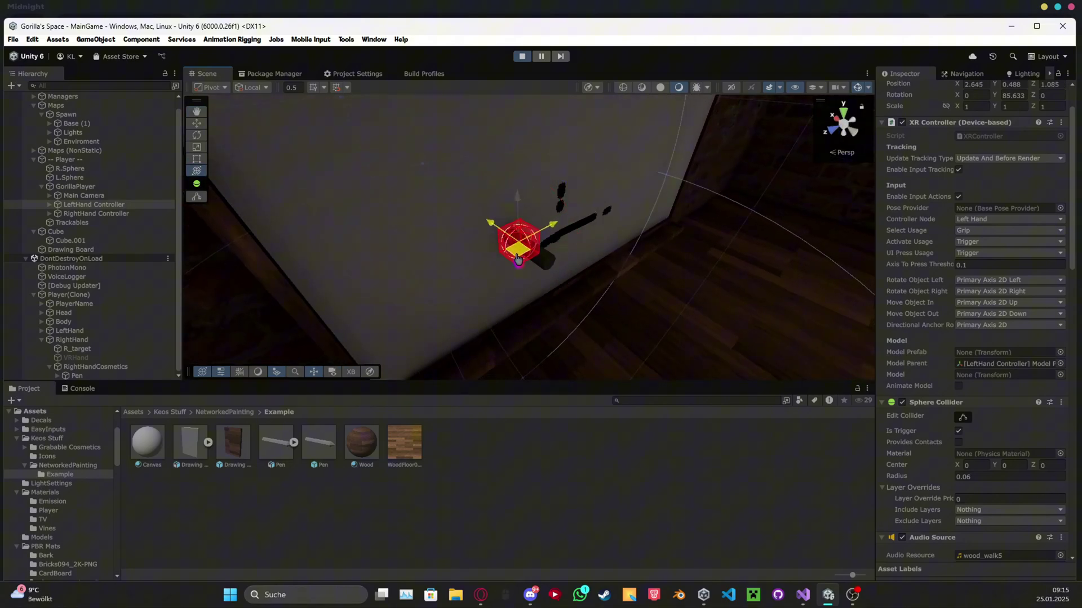
mouse_move(474, 289)
left_mouse_down("alt")
mouse_move(485, 253)
mouse_move(542, 250)
mouse_move(423, 273)
mouse_move(462, 291)
mouse_move(541, 265)
mouse_move(640, 217)
mouse_move(642, 195)
mouse_move(473, 191)
mouse_move(500, 174)
mouse_move(449, 195)
mouse_move(481, 217)
mouse_move(394, 257)
left_mouse_up("alt")
scroll(389, 247, "down", 5)
scroll(438, 243, "up", 6)
scroll(392, 261, "up", 1)
Set the Pen's Keos Pen Color to red and draw a red stroke on the canvas with the LeftHand Controller.
left_click(391, 262)
scroll(997, 264, "down", 3)
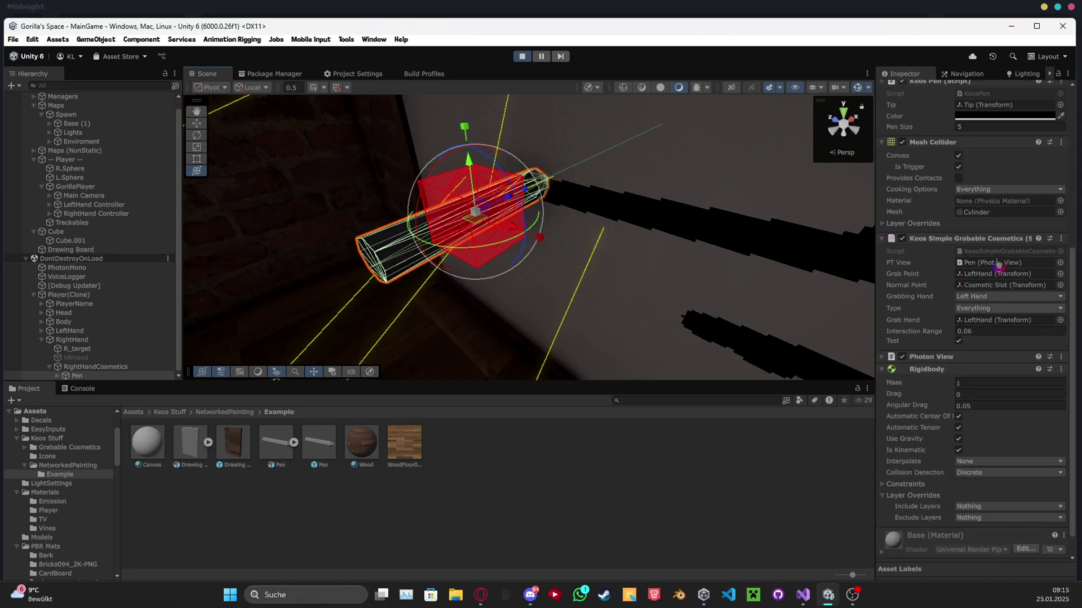
left_click(994, 115)
left_click(1041, 187)
left_click(1072, 104)
scroll(596, 213, "down", 5)
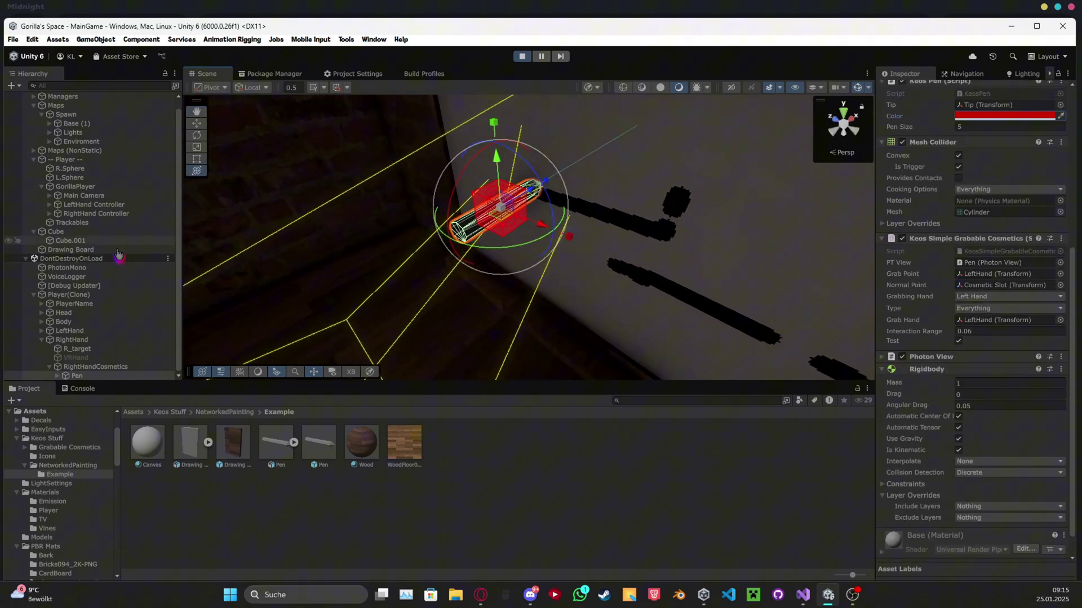
left_click(90, 205)
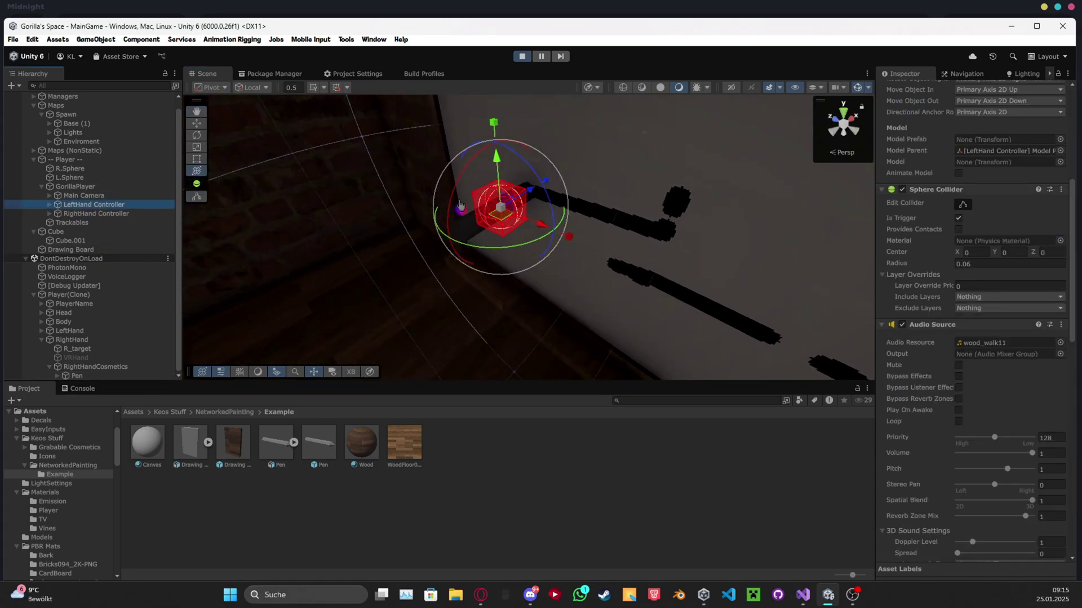
mouse_move(506, 220)
left_mouse_down()
mouse_move(449, 225)
mouse_move(431, 209)
mouse_move(476, 205)
mouse_move(614, 301)
left_mouse_up()
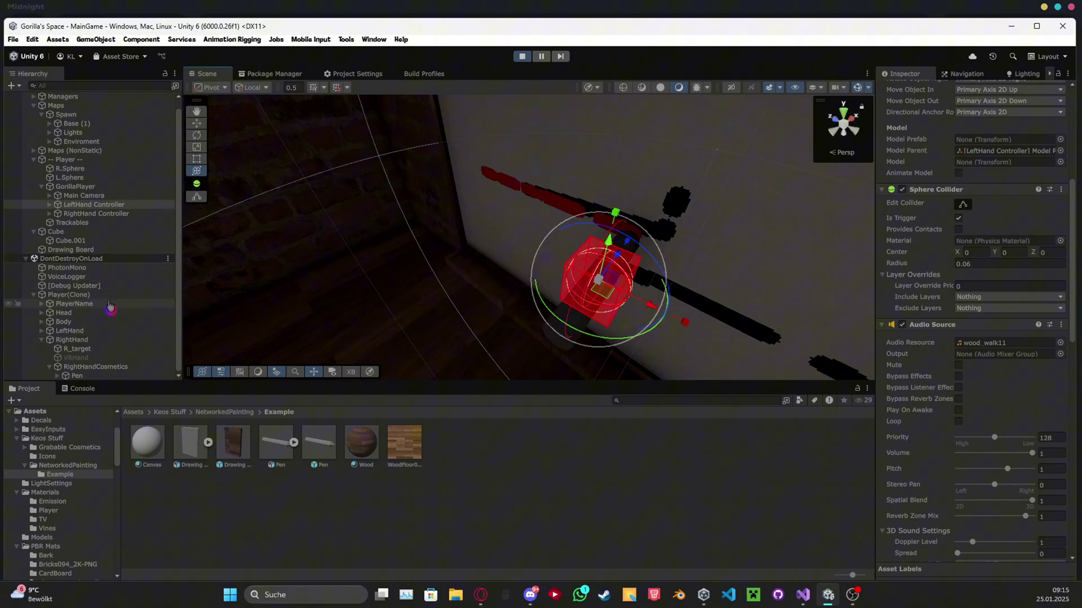
Set the Pen's Keos Pen Pen Size to 10.
left_click(84, 376)
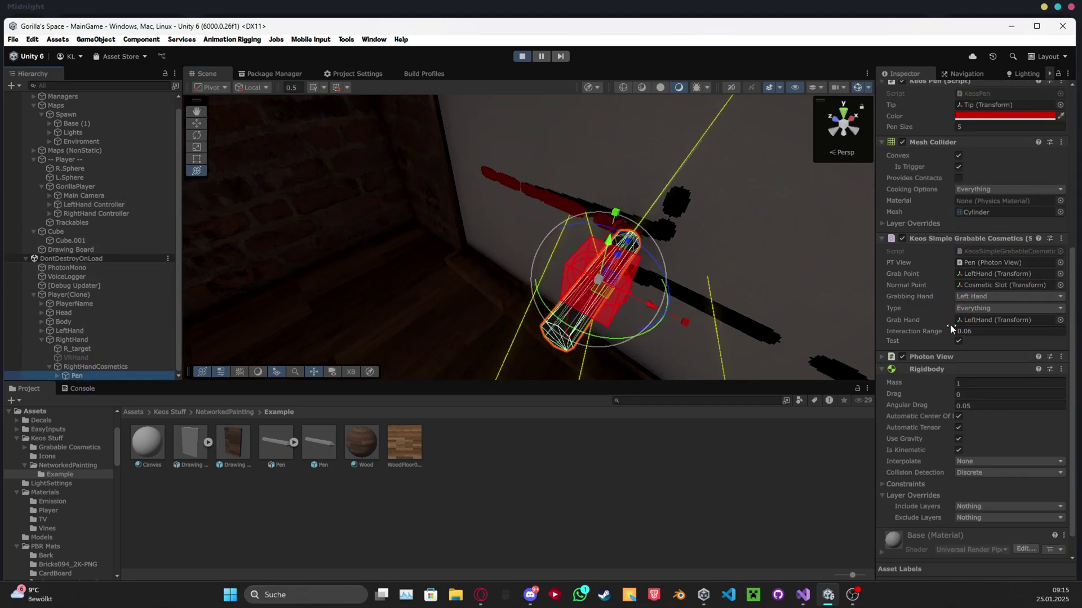
scroll(955, 314, "up", 3)
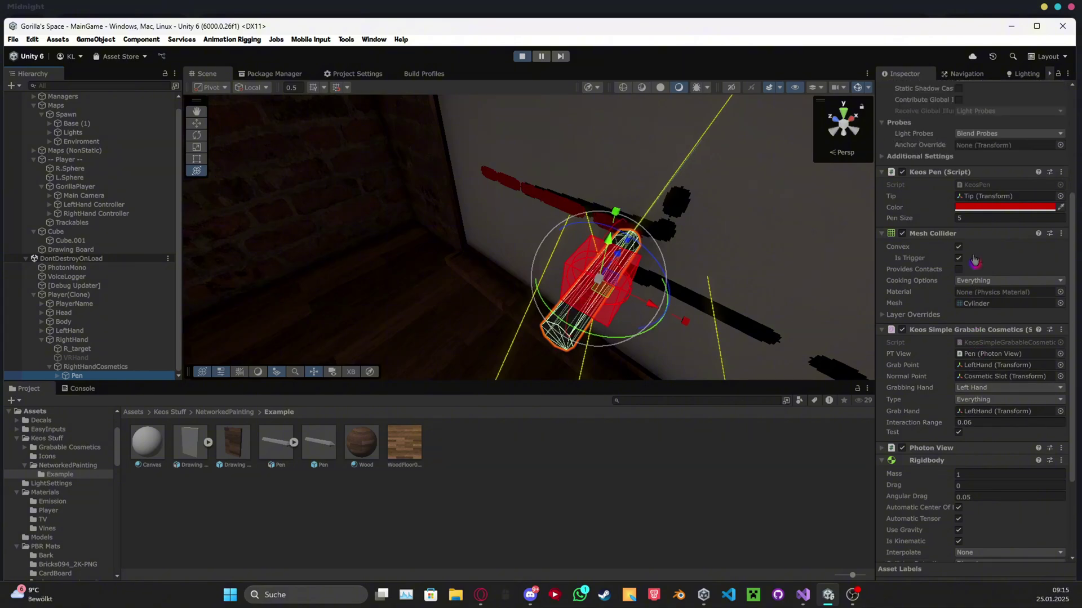
left_click(971, 218)
type("10")
Draw several thicker red strokes across the canvas by moving and tilting the LeftHand Controller.
left_click(117, 214)
double_click(96, 205)
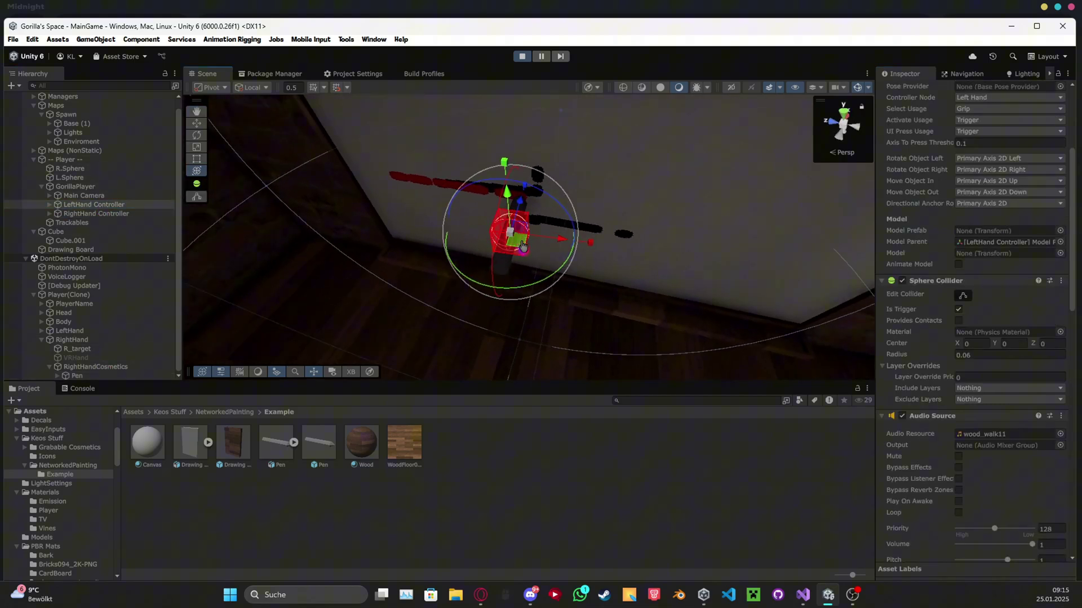
mouse_move(540, 242)
left_mouse_down()
mouse_move(595, 248)
mouse_move(625, 311)
mouse_move(654, 261)
mouse_move(705, 264)
left_mouse_up()
mouse_move(712, 228)
left_mouse_down()
mouse_move(729, 195)
mouse_move(698, 238)
mouse_move(687, 287)
left_mouse_up()
left_click_drag(611, 238, 638, 332)
left_click(855, 598)
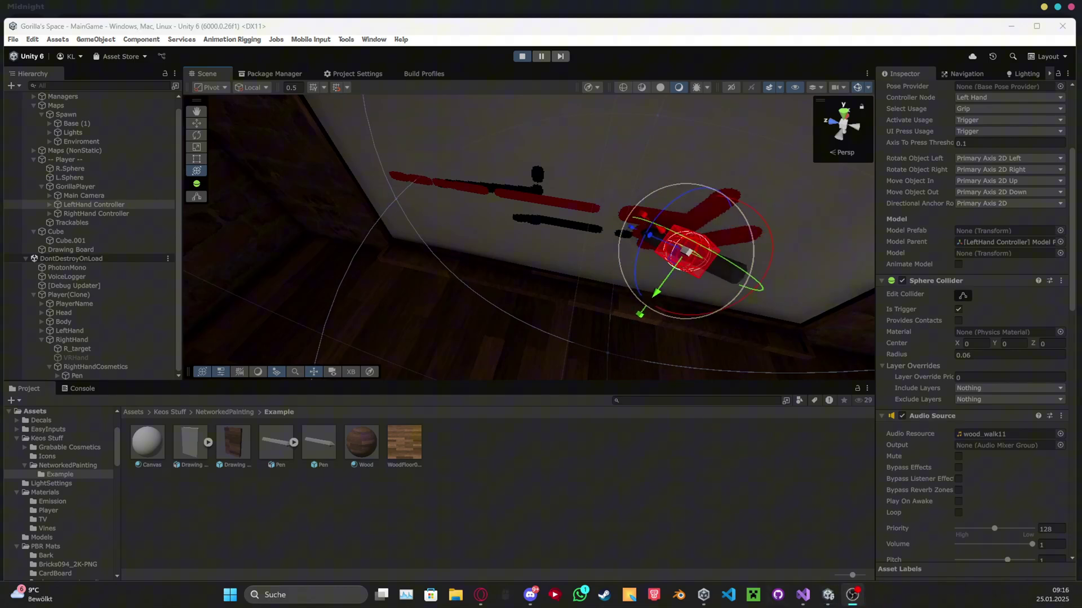